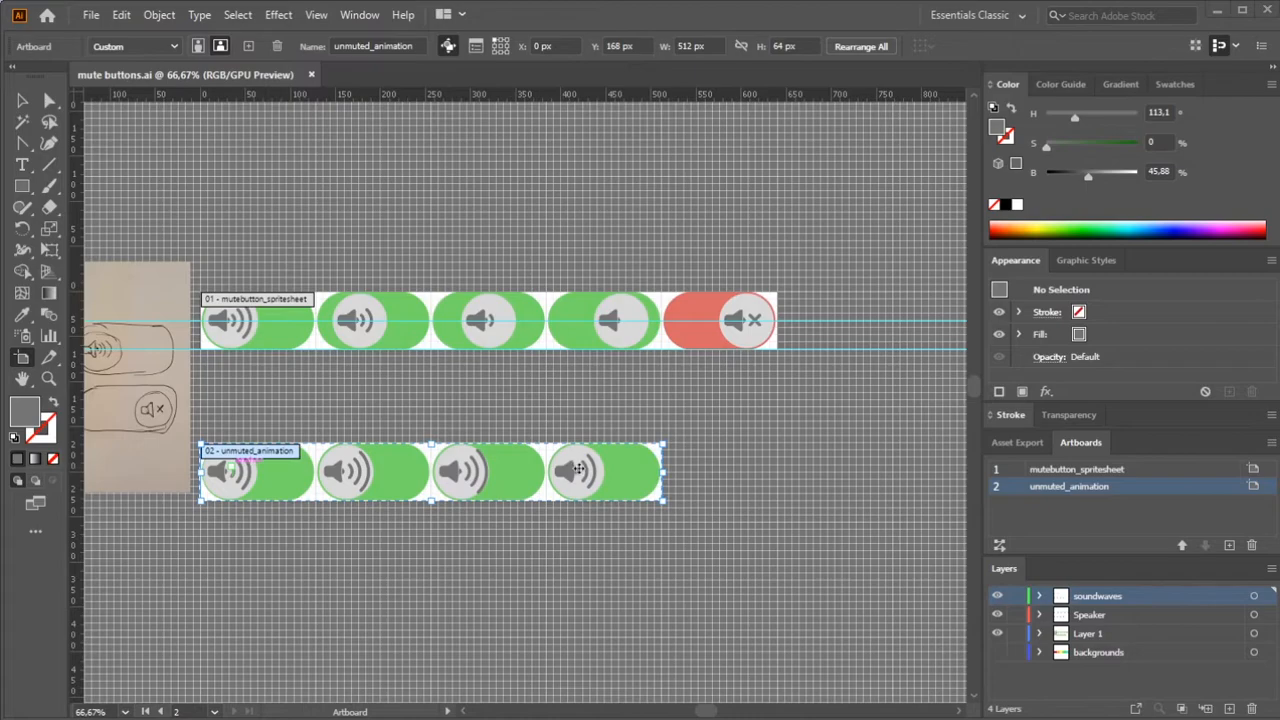
# - Move the unmuted_animation artboard with its artwork directly below the mutebutton_spritesheet artboard, at Y 64 px
pyautogui.scroll(2, 234, 447)
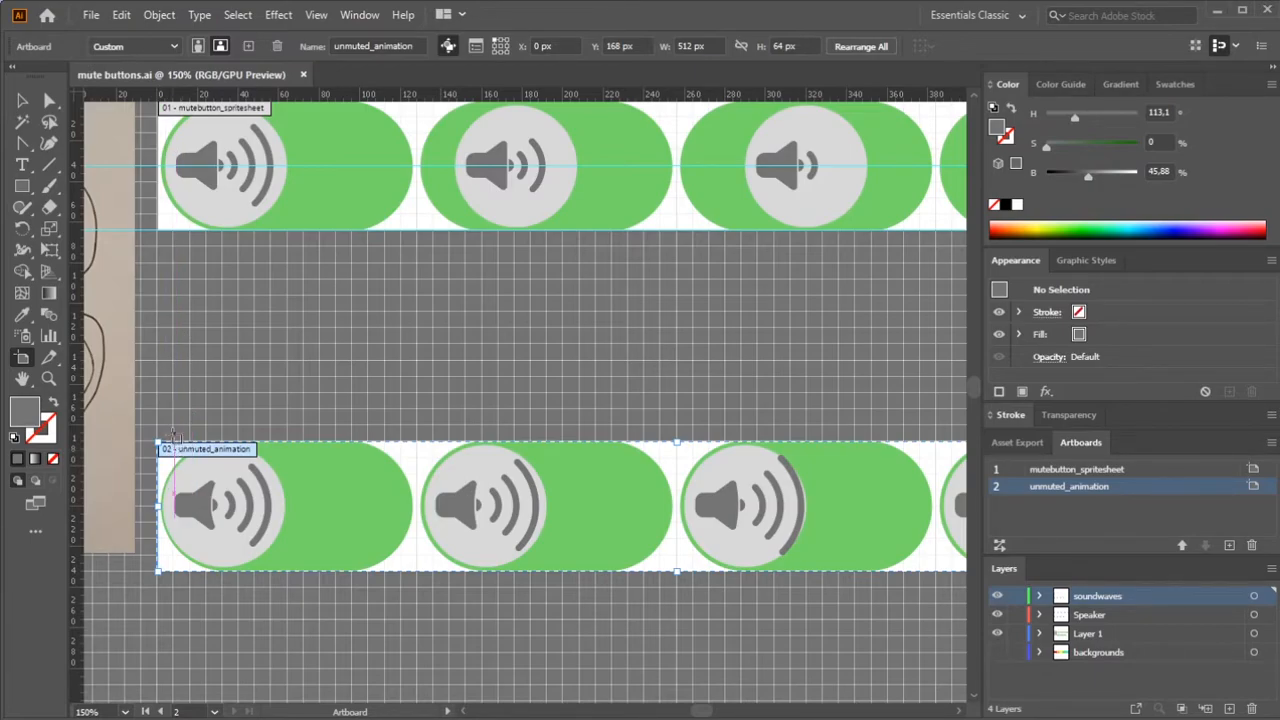
pyautogui.press('v')
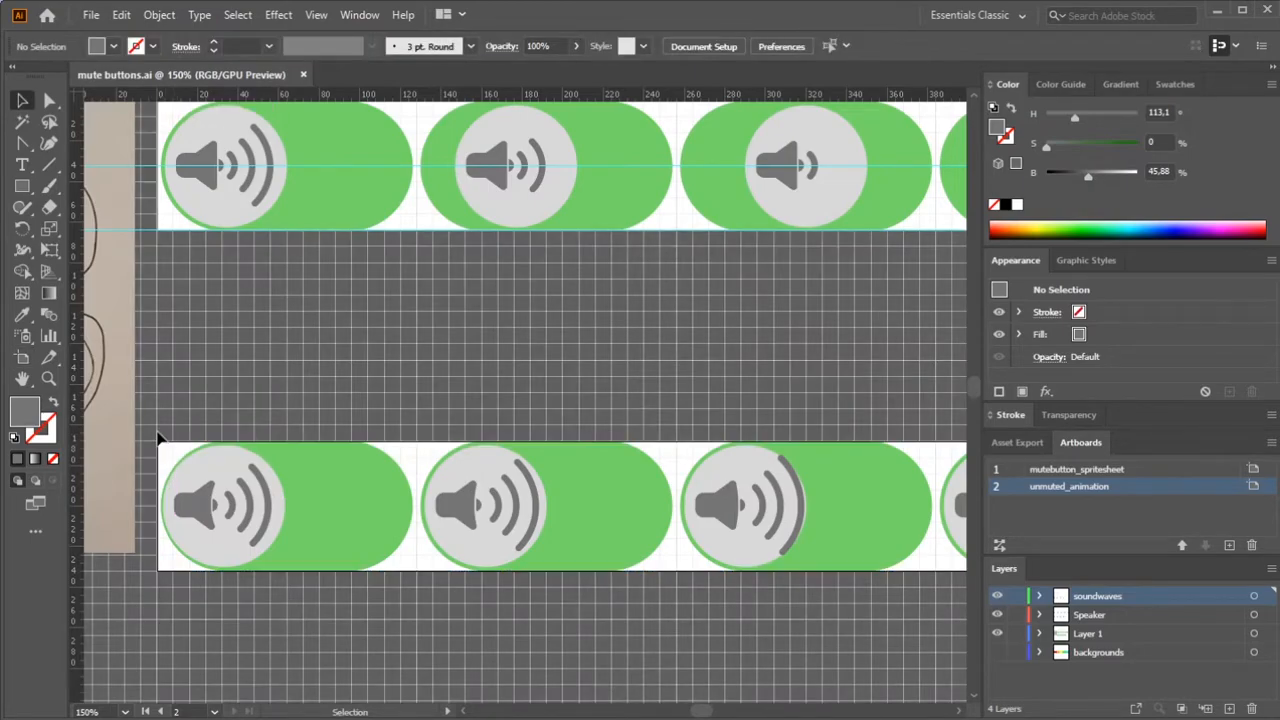
pyautogui.click(22, 357)
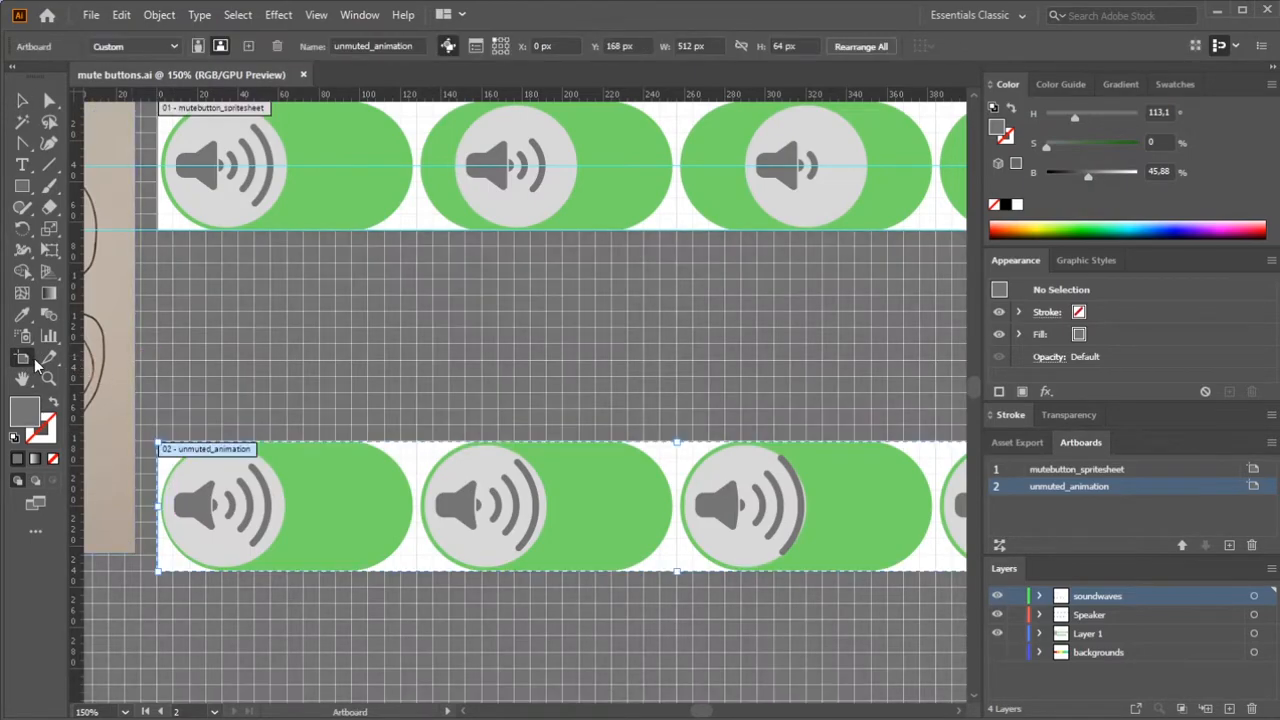
pyautogui.moveTo(178, 446); pyautogui.dragTo(179, 241)
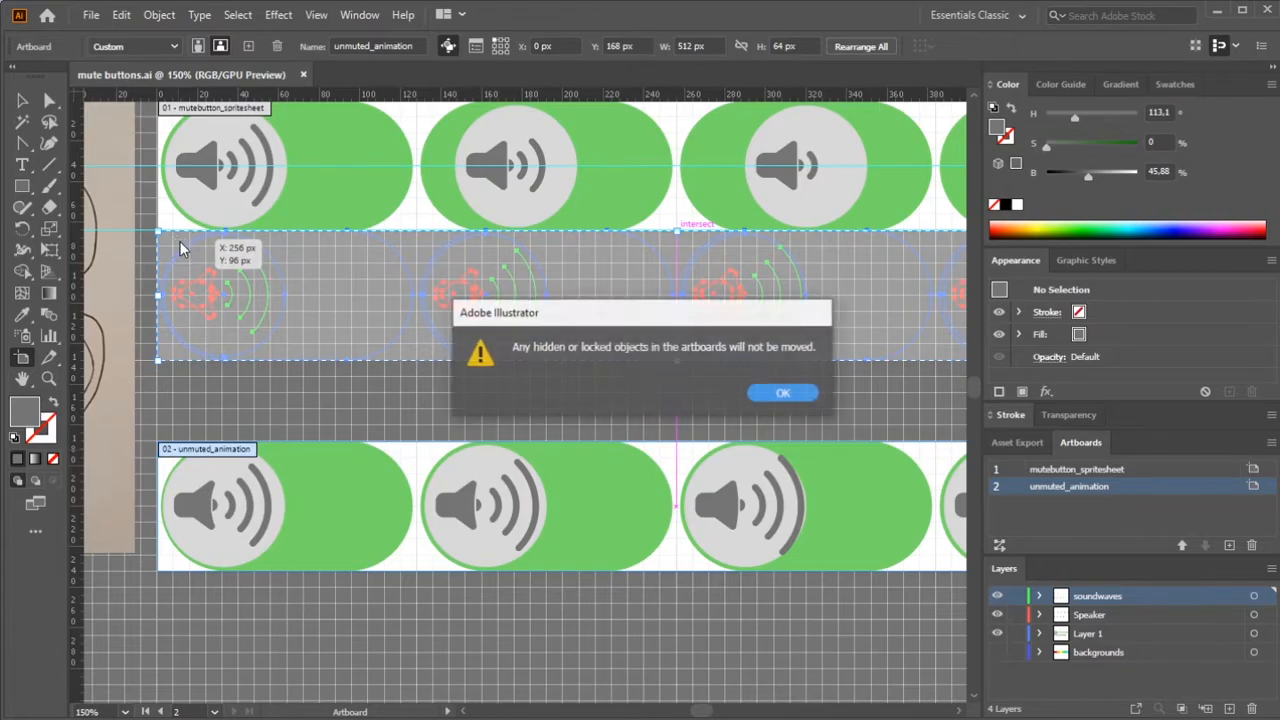
pyautogui.click(766, 393)
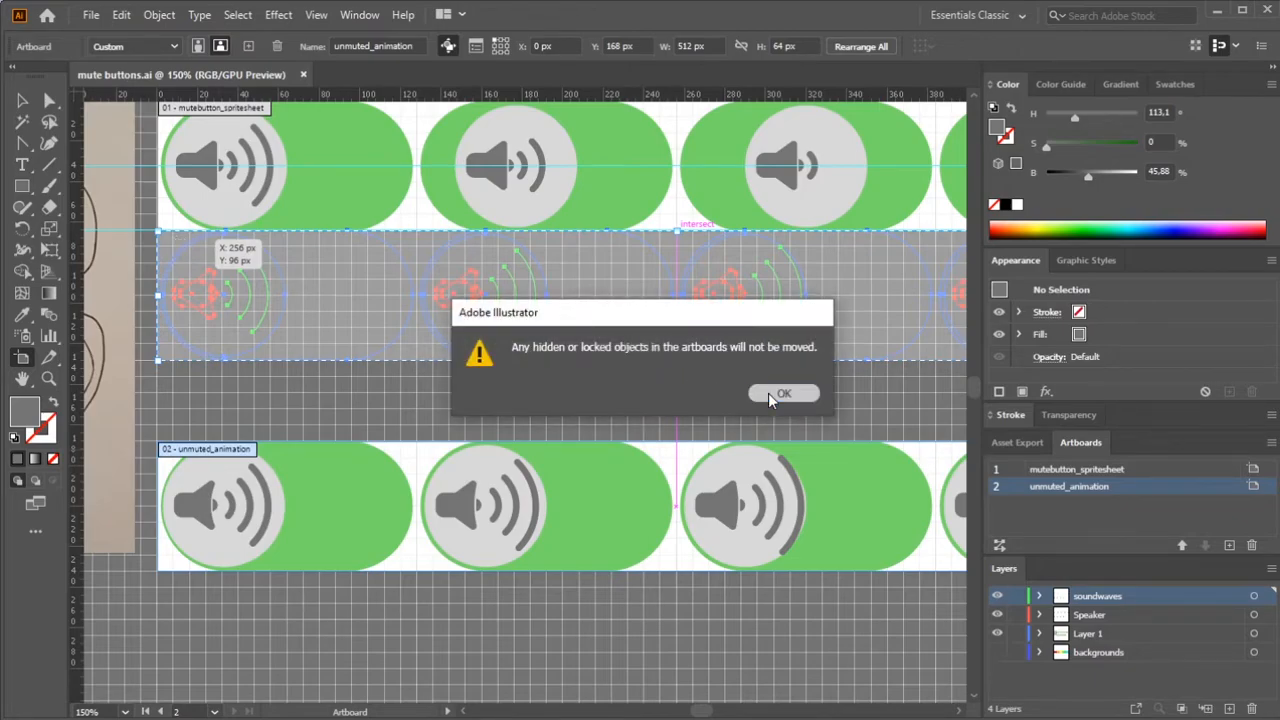
pyautogui.hotkey('ctrl', '-')
pyautogui.hotkey('ctrl', '-')
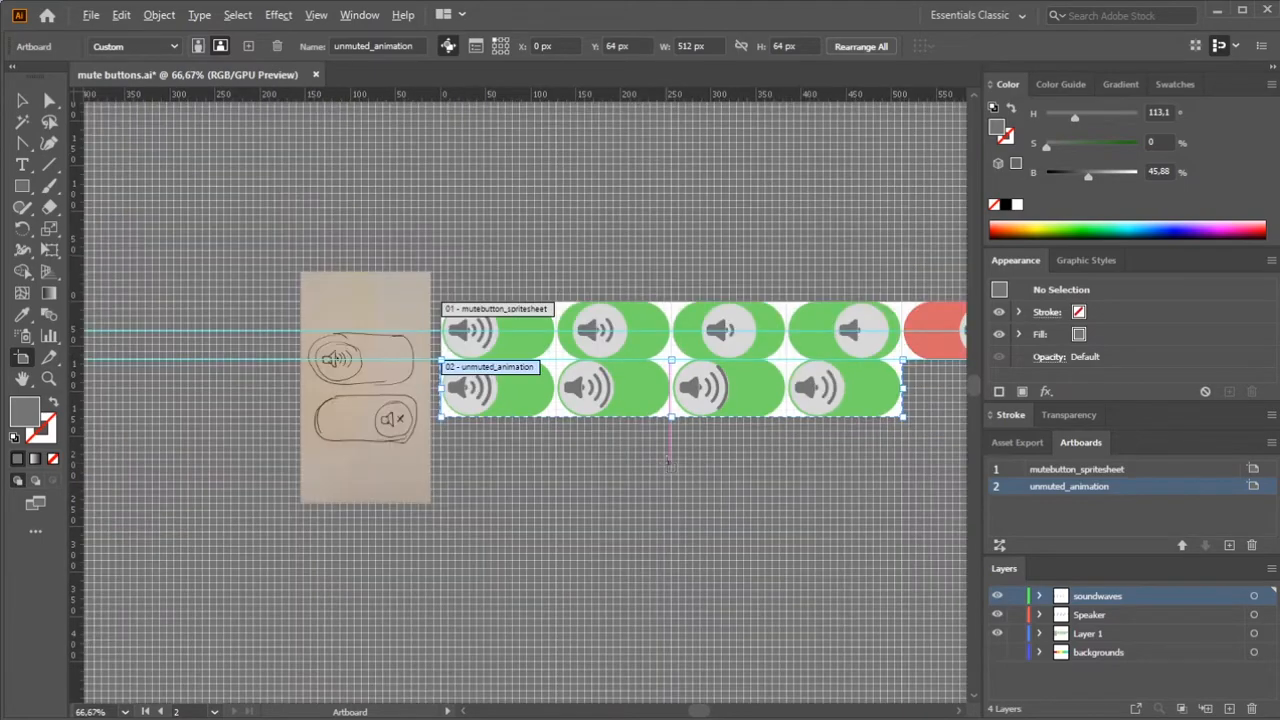
# - Delete the unmuted_animation artboard while keeping its artwork, and double the mutebutton_spritesheet artboard's height to 128 px
pyautogui.hotkey('ctrl', '+')
pyautogui.hotkey('ctrl', '-')
pyautogui.hotkey('ctrl', '+')
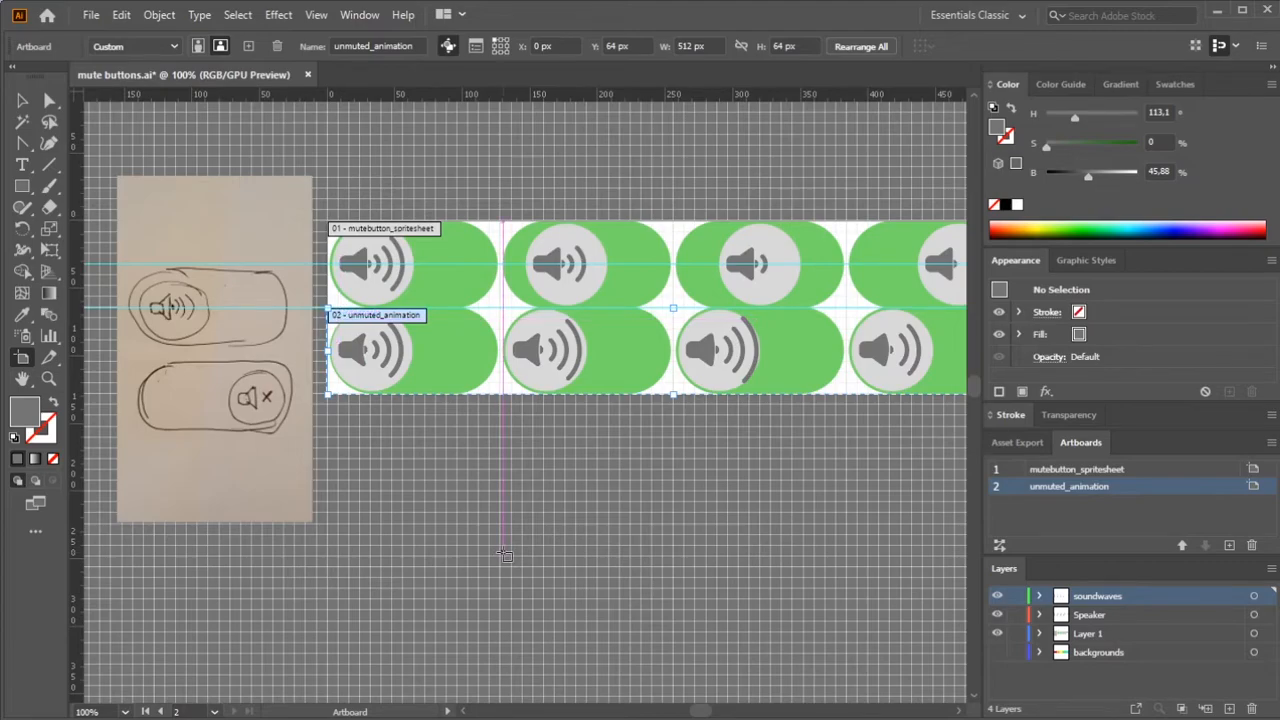
pyautogui.press('Delete')
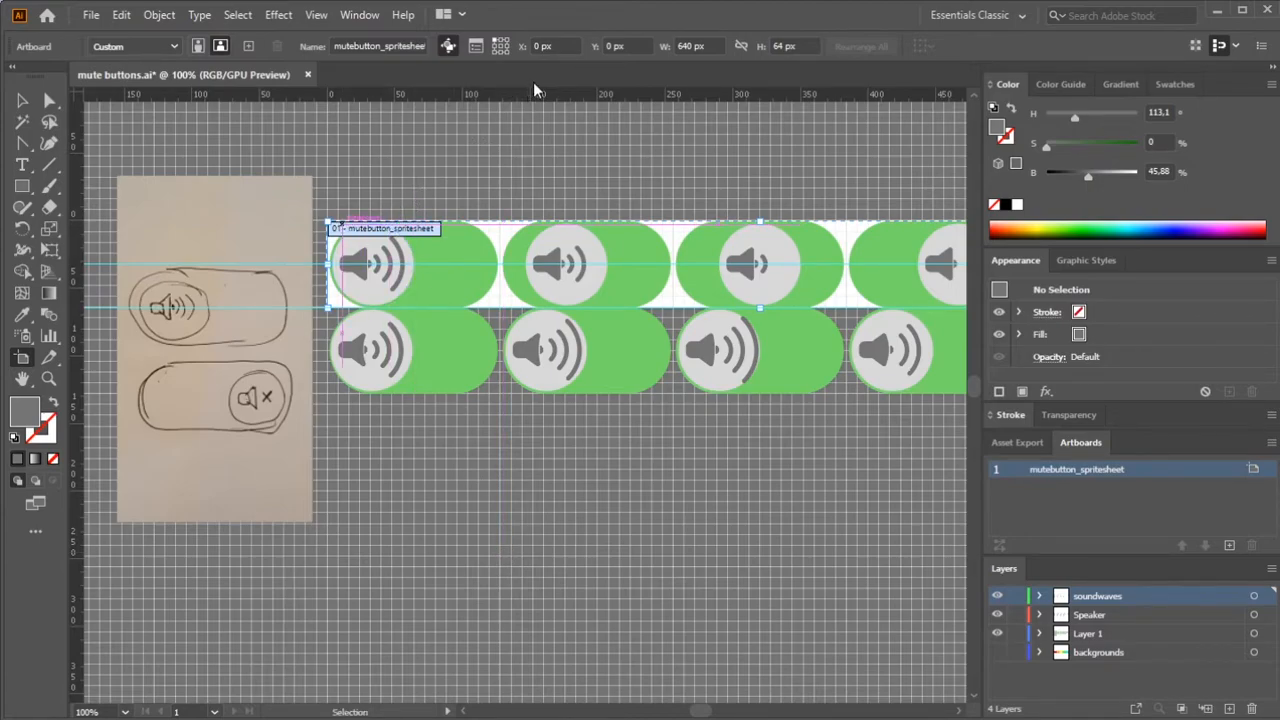
pyautogui.click(785, 46)
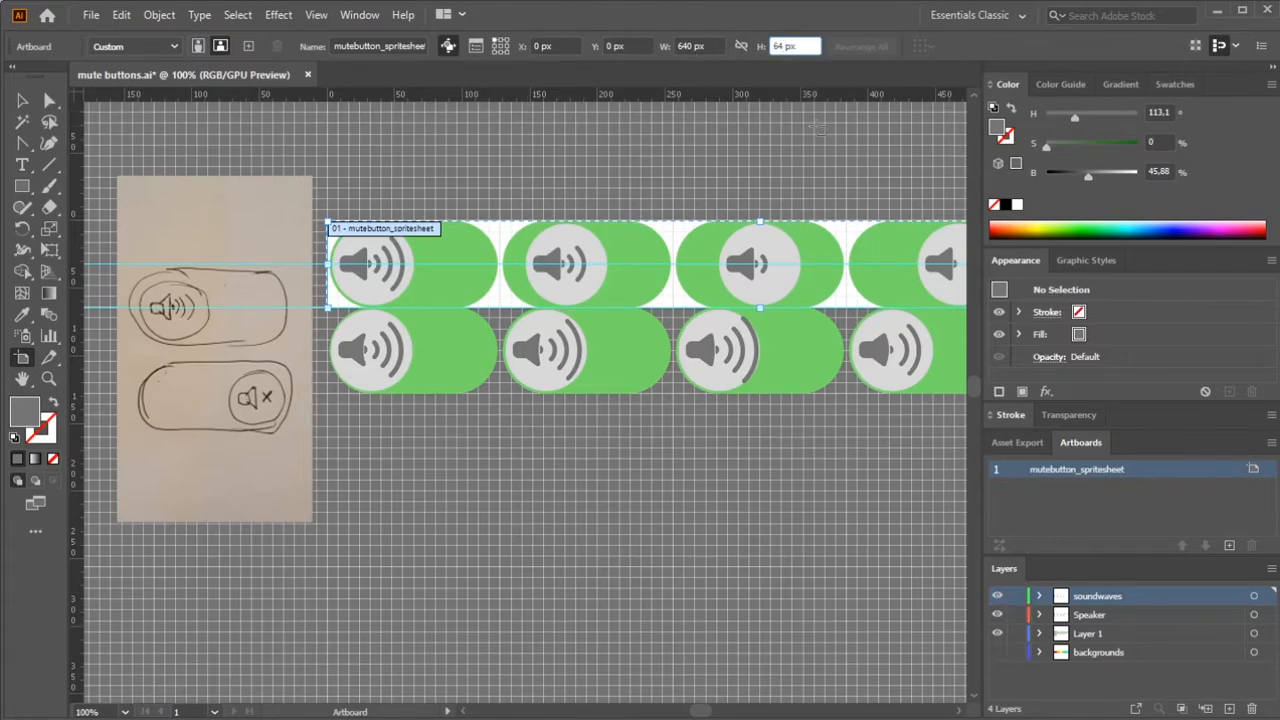
pyautogui.write('*2')
pyautogui.press('Return')
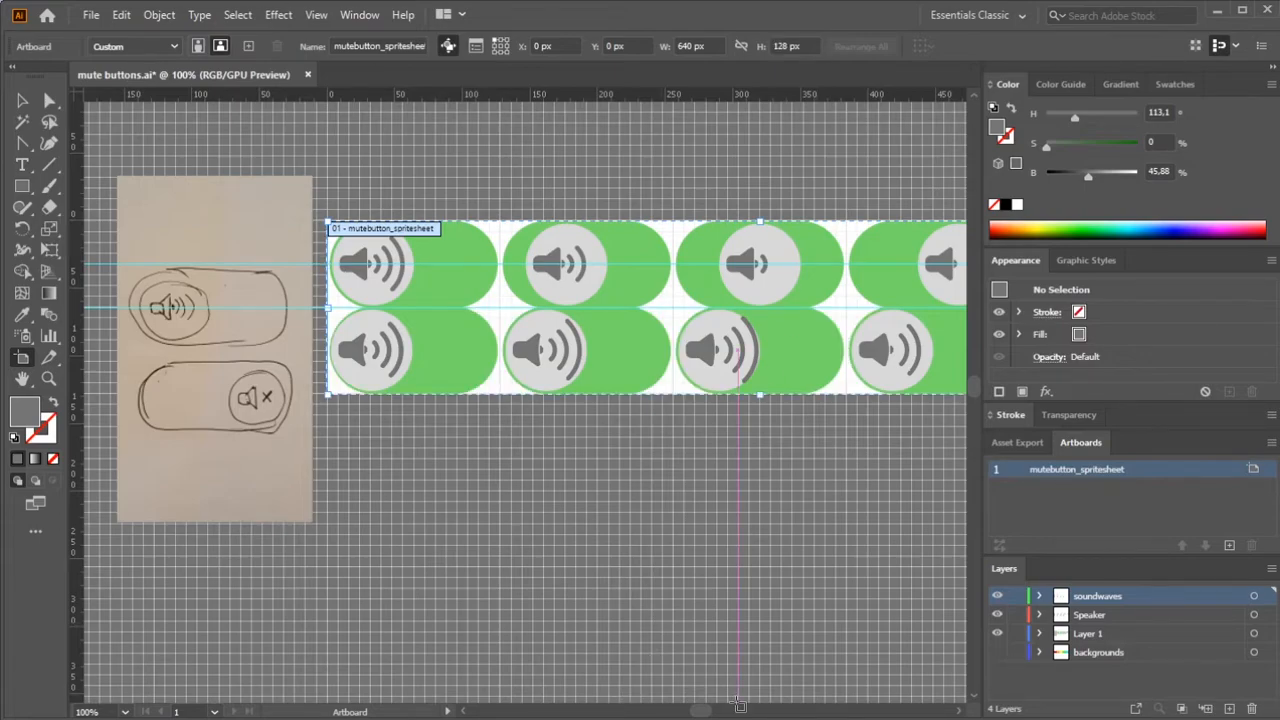
# - Export the mutebutton_spritesheet artboard for screens as SVG, replacing the existing mutebutton_spritesheet.svg
pyautogui.moveTo(703, 712); pyautogui.dragTo(706, 710)
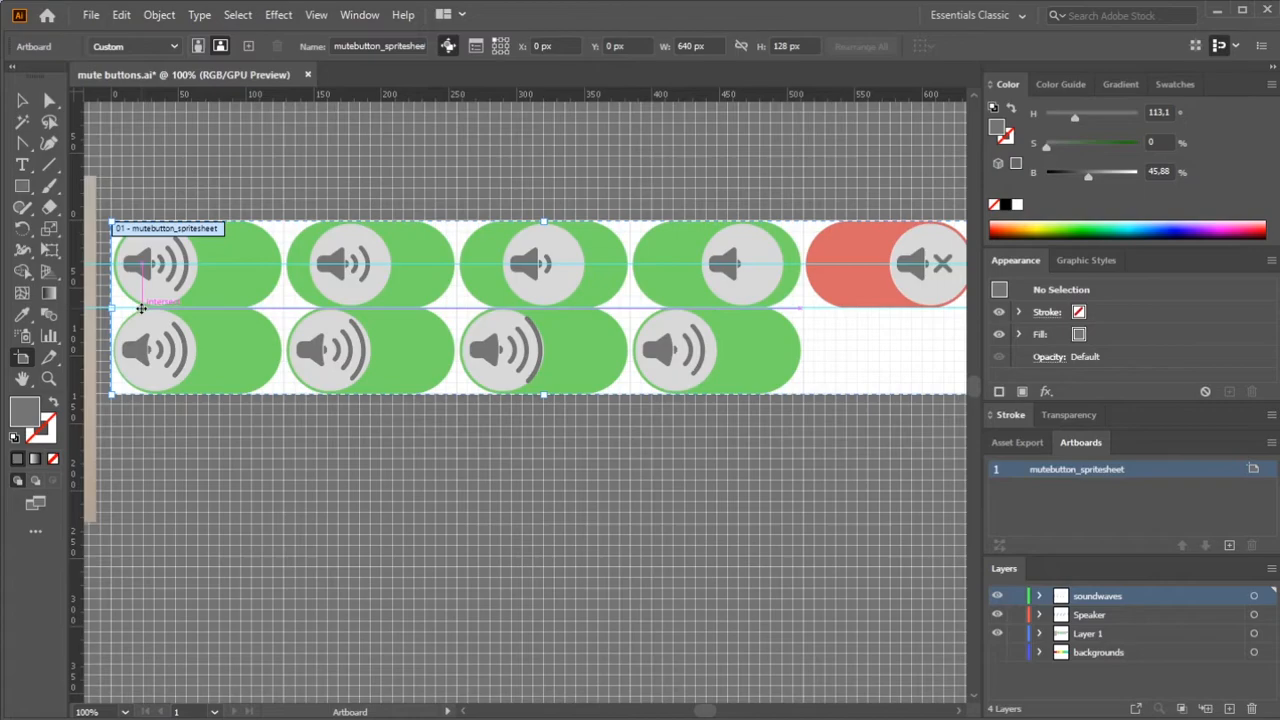
pyautogui.click(90, 15)
pyautogui.moveTo(178, 329)
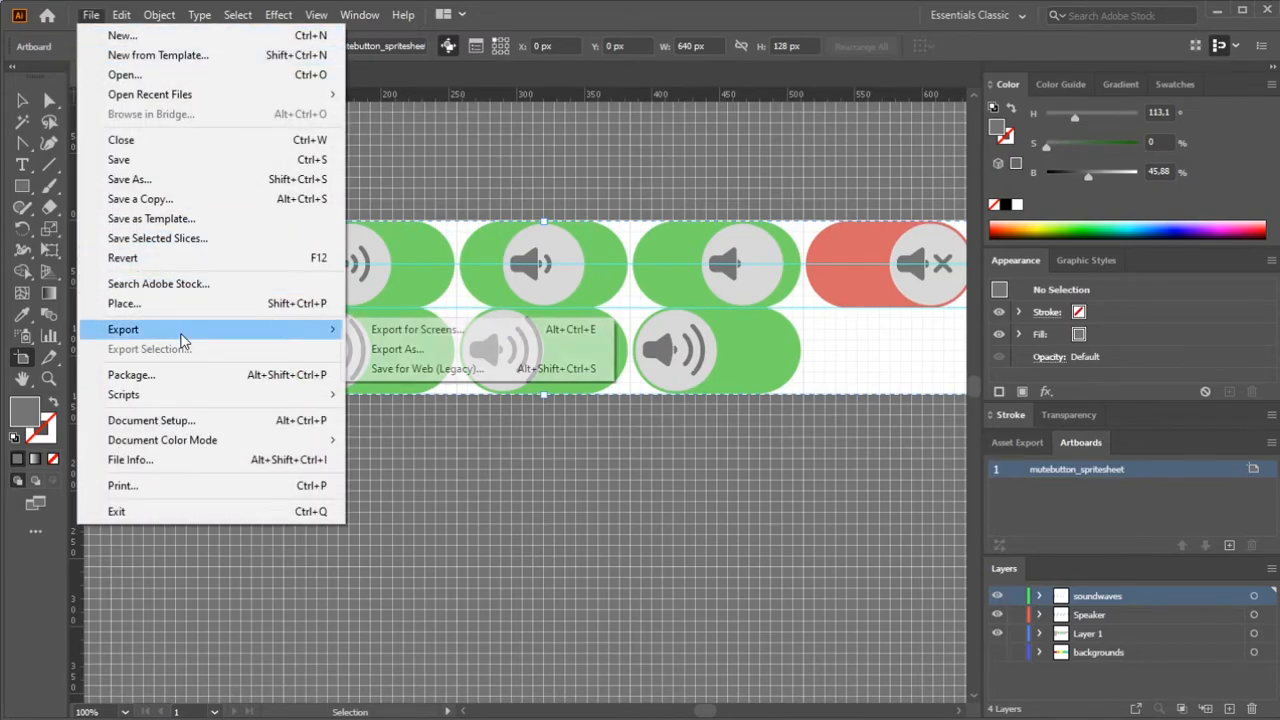
pyautogui.click(455, 334)
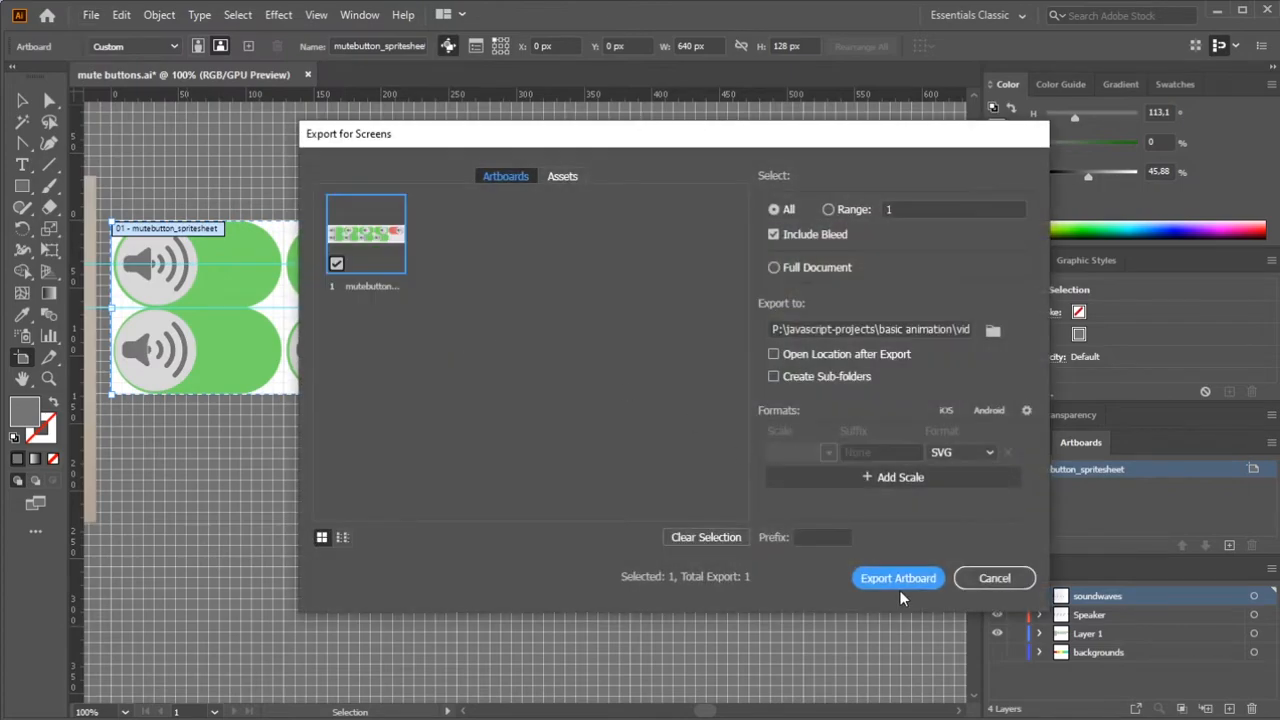
pyautogui.click(899, 578)
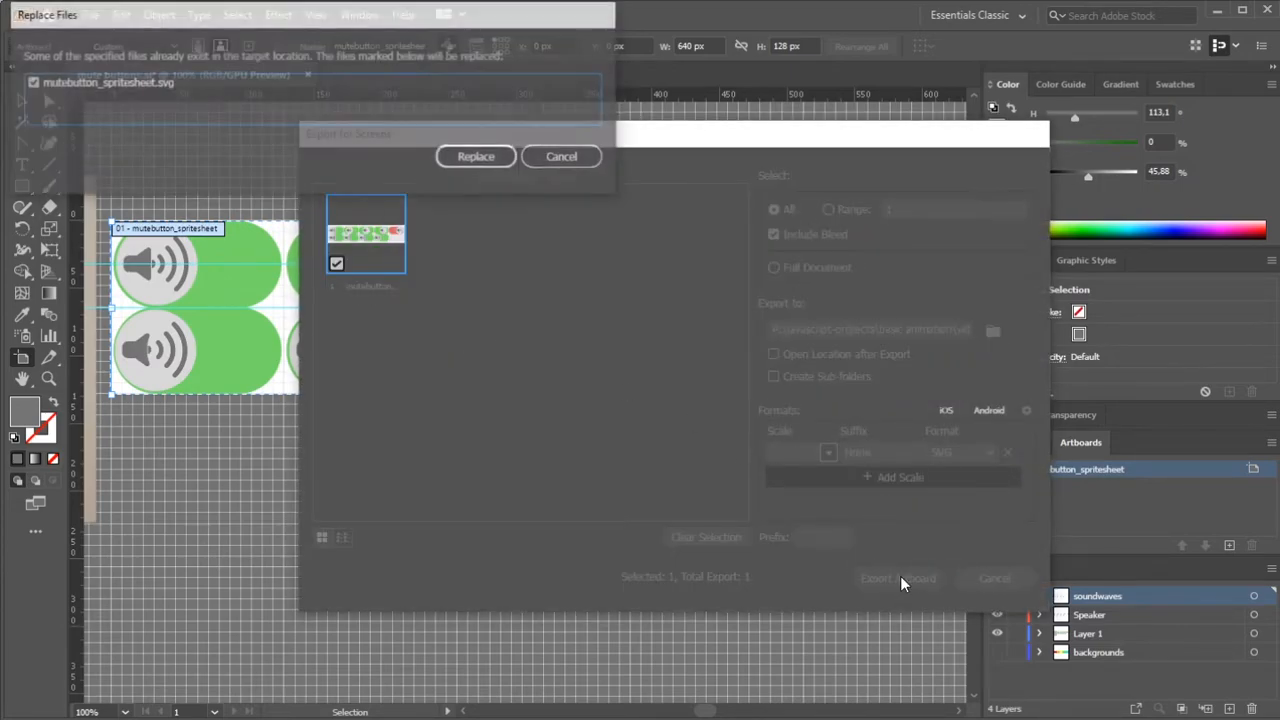
pyautogui.click(478, 158)
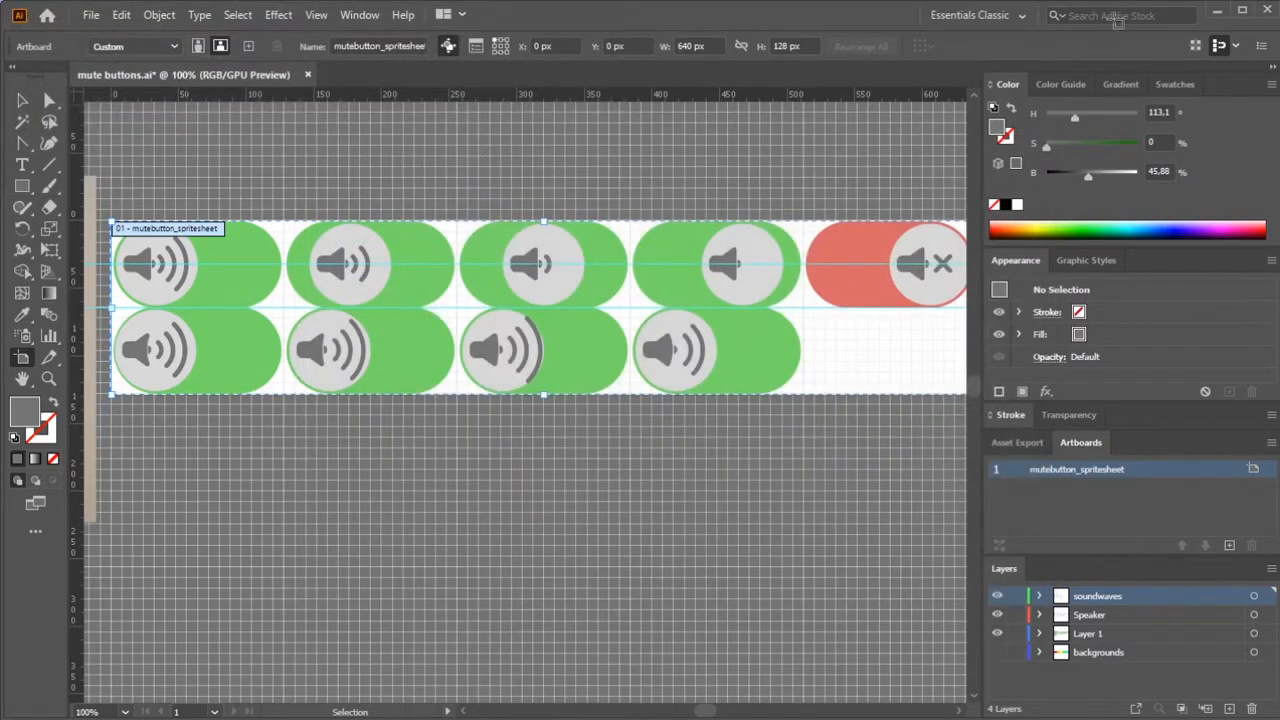
# - Switch to Brackets, remove the background-image and background-size declarations from the .unmuted rule in style.css, save, and reload the Settings page
pyautogui.click(1217, 11)
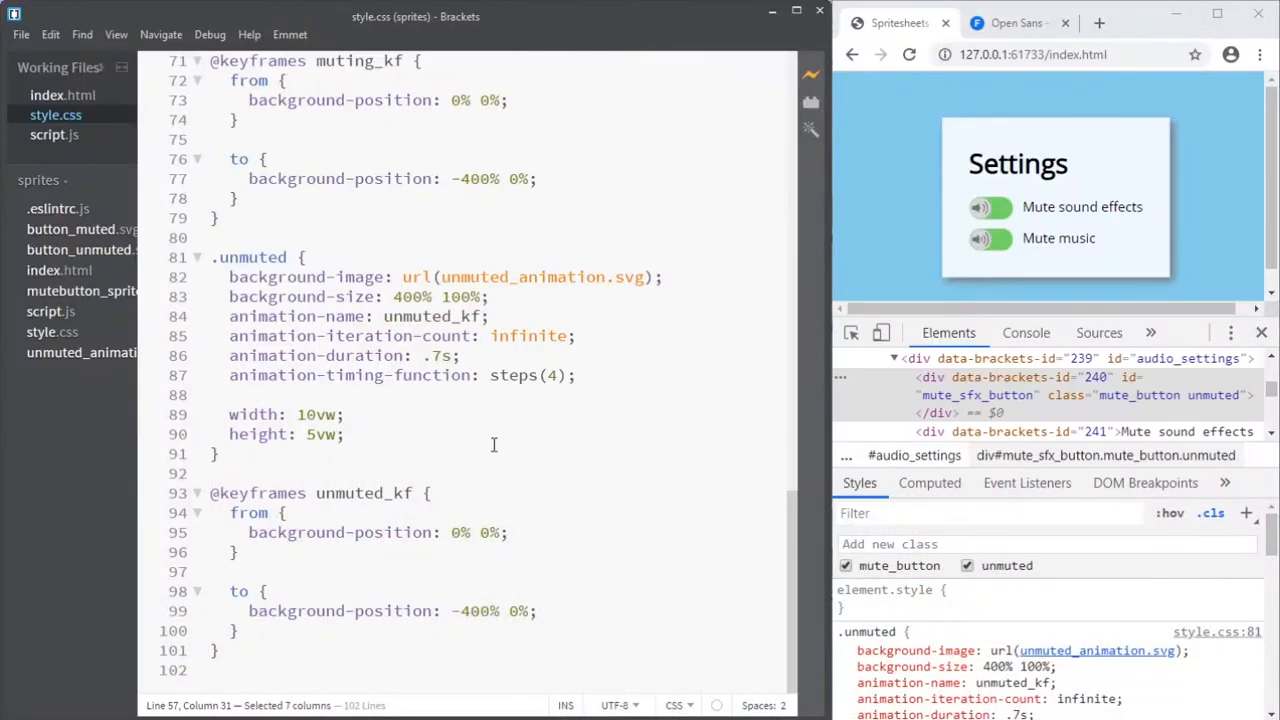
pyautogui.click(530, 282)
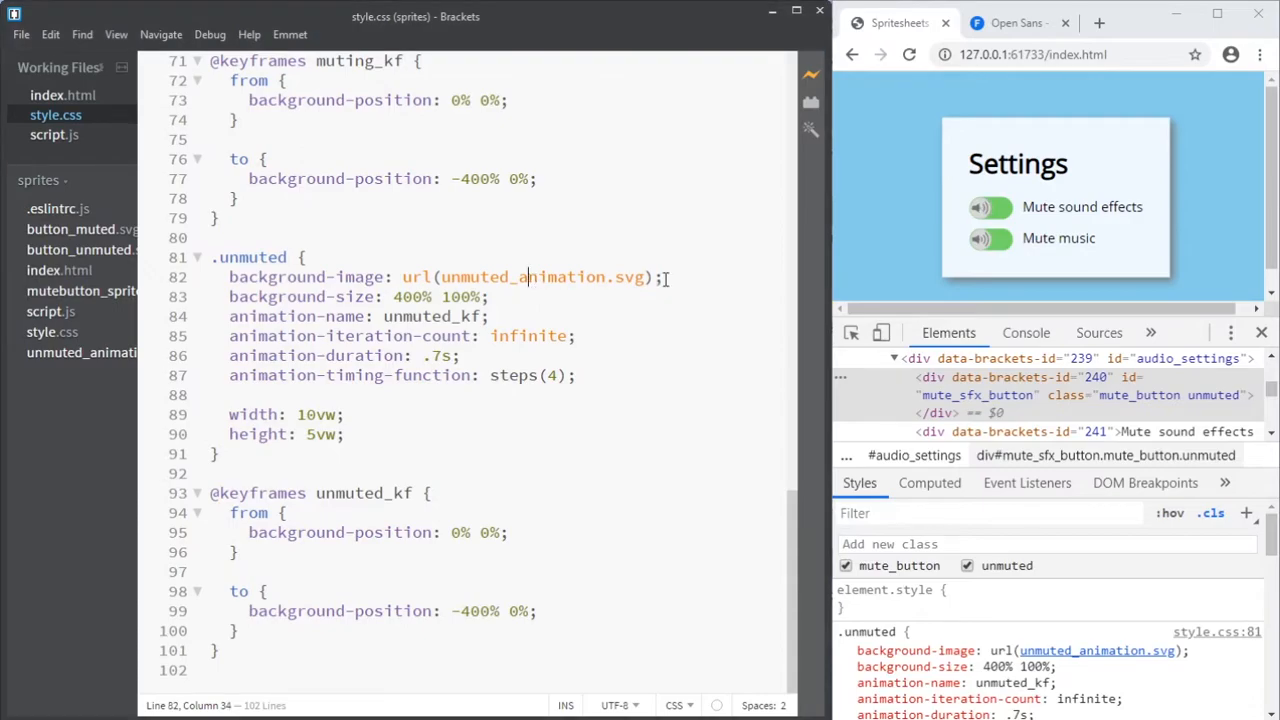
pyautogui.moveTo(696, 279); pyautogui.dragTo(177, 287)
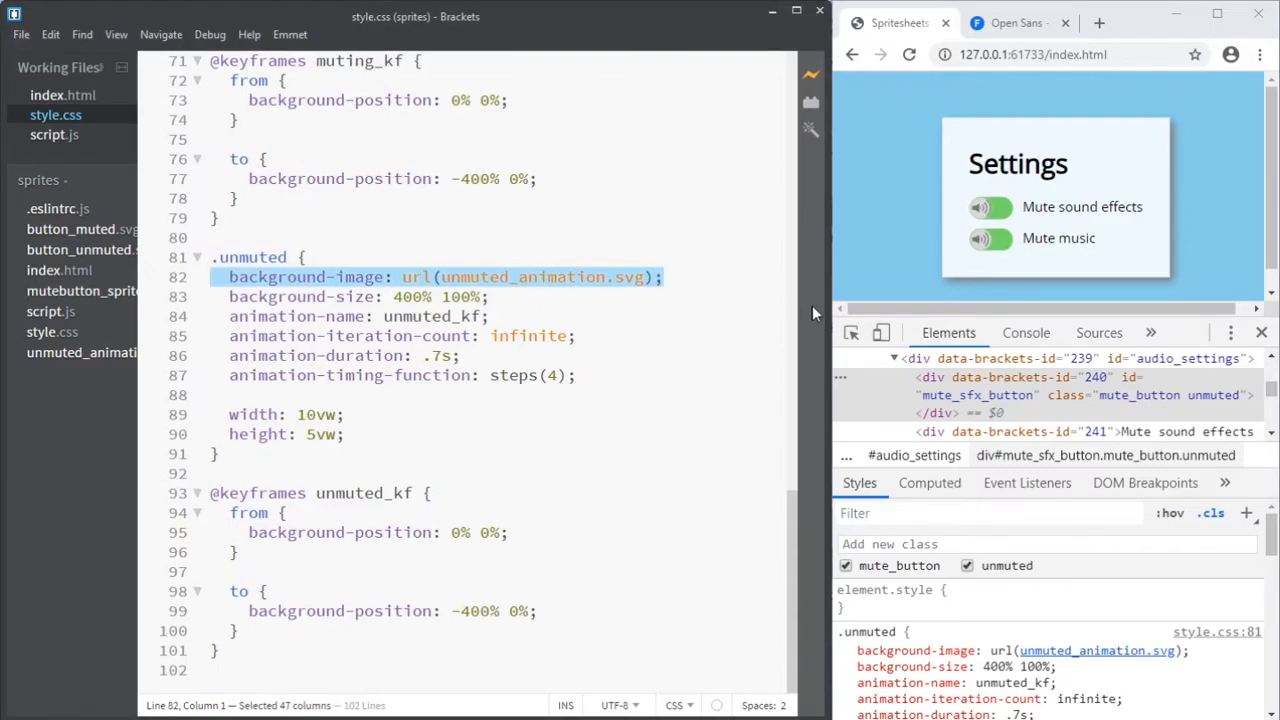
pyautogui.press('Delete')
pyautogui.press('Down')
pyautogui.hotkey('shift', 'End')
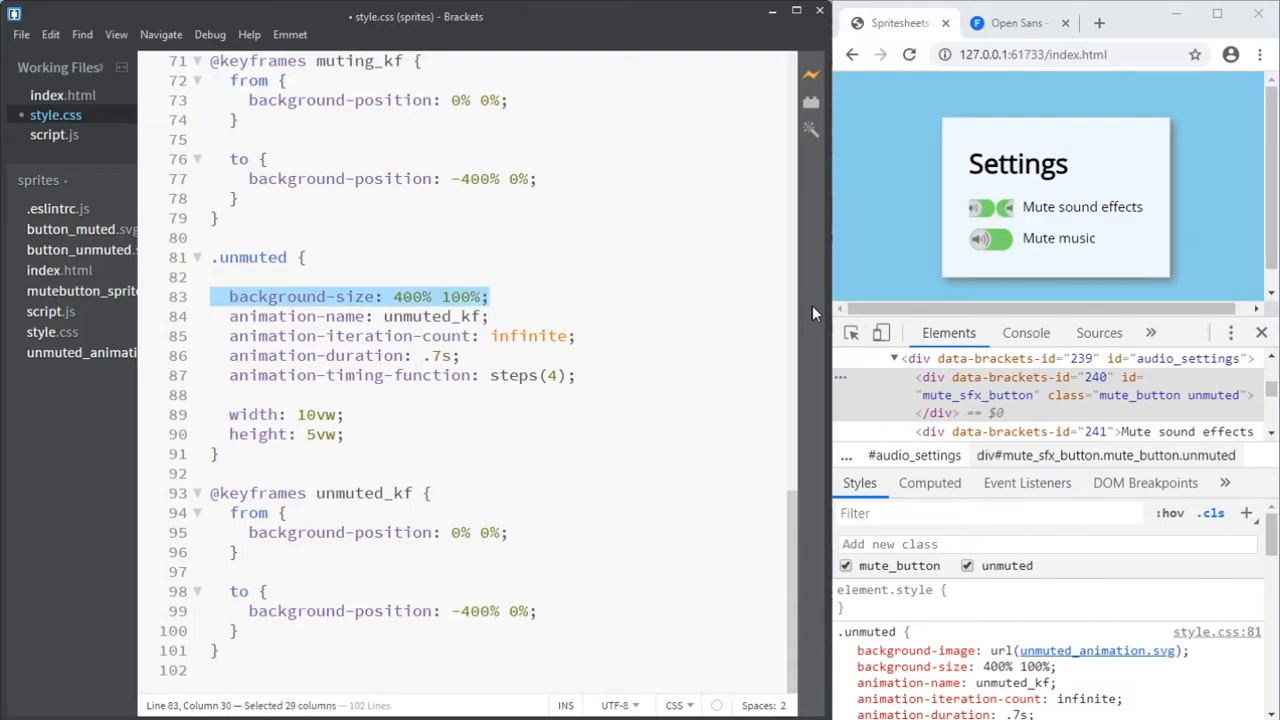
pyautogui.press('Delete')
pyautogui.hotkey('shift', 'Down')
pyautogui.hotkey('shift', 'Down')
pyautogui.press('Delete')
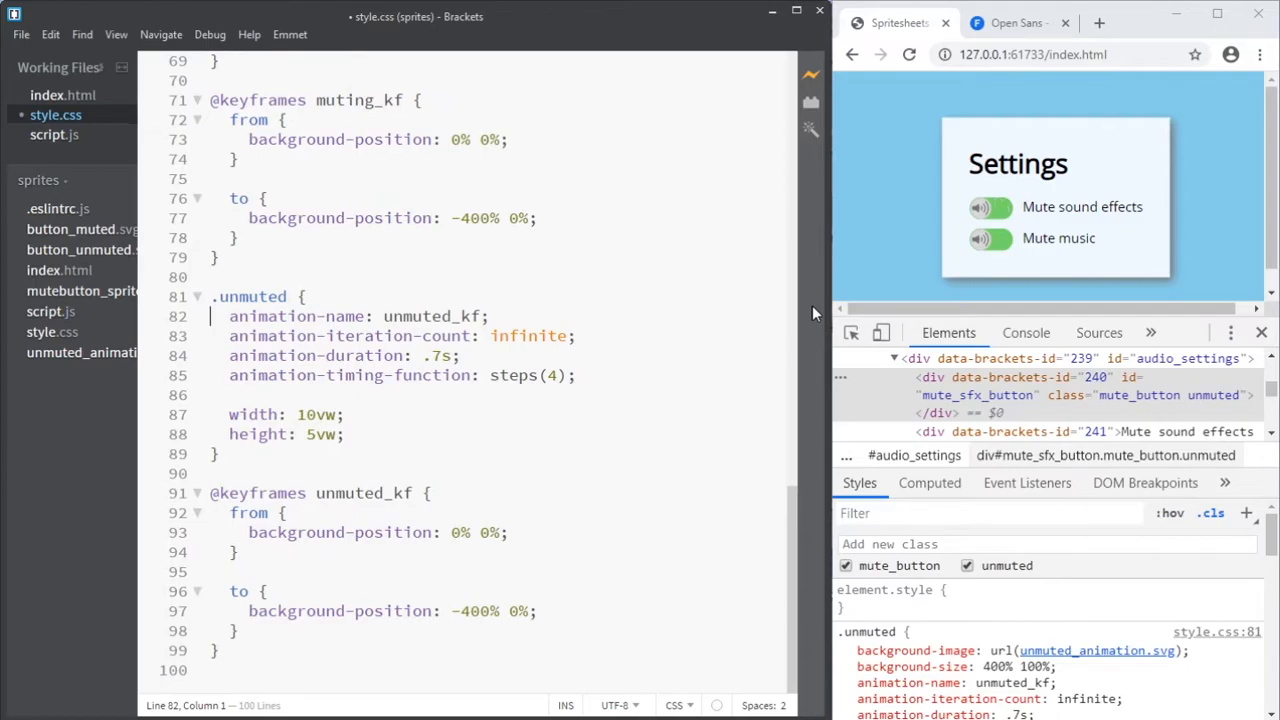
pyautogui.hotkey('ctrl', 's')
pyautogui.scroll(6, 548, 574)
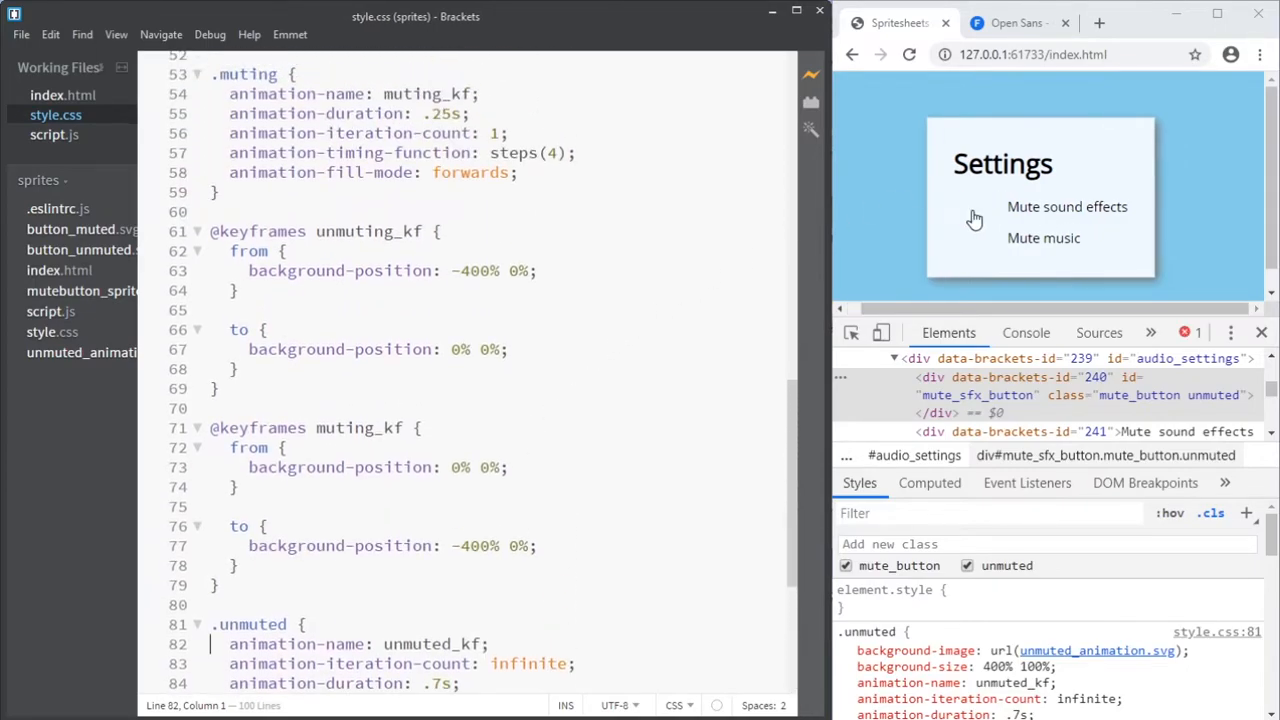
pyautogui.click(909, 56)
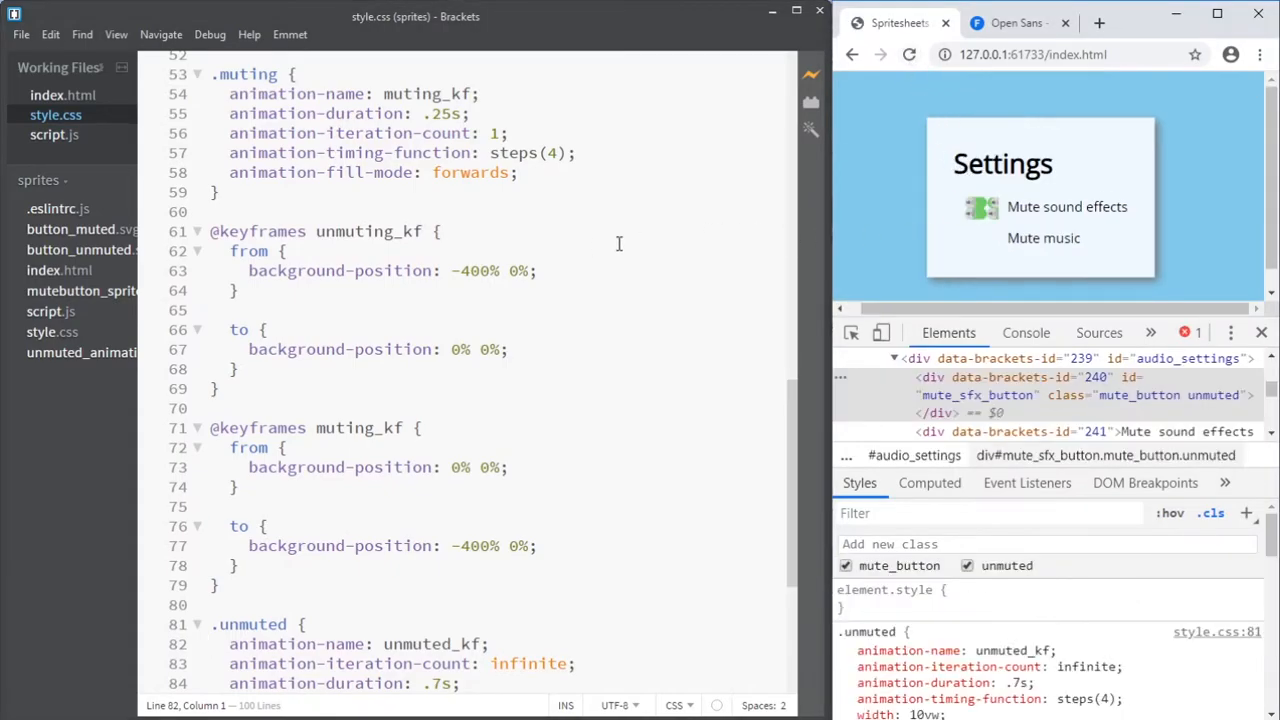
# - Set the .mute_button background-size to 500% 200%, save style.css, and check it against the two-row sprite sheet in Illustrator
pyautogui.scroll(7, 592, 246)
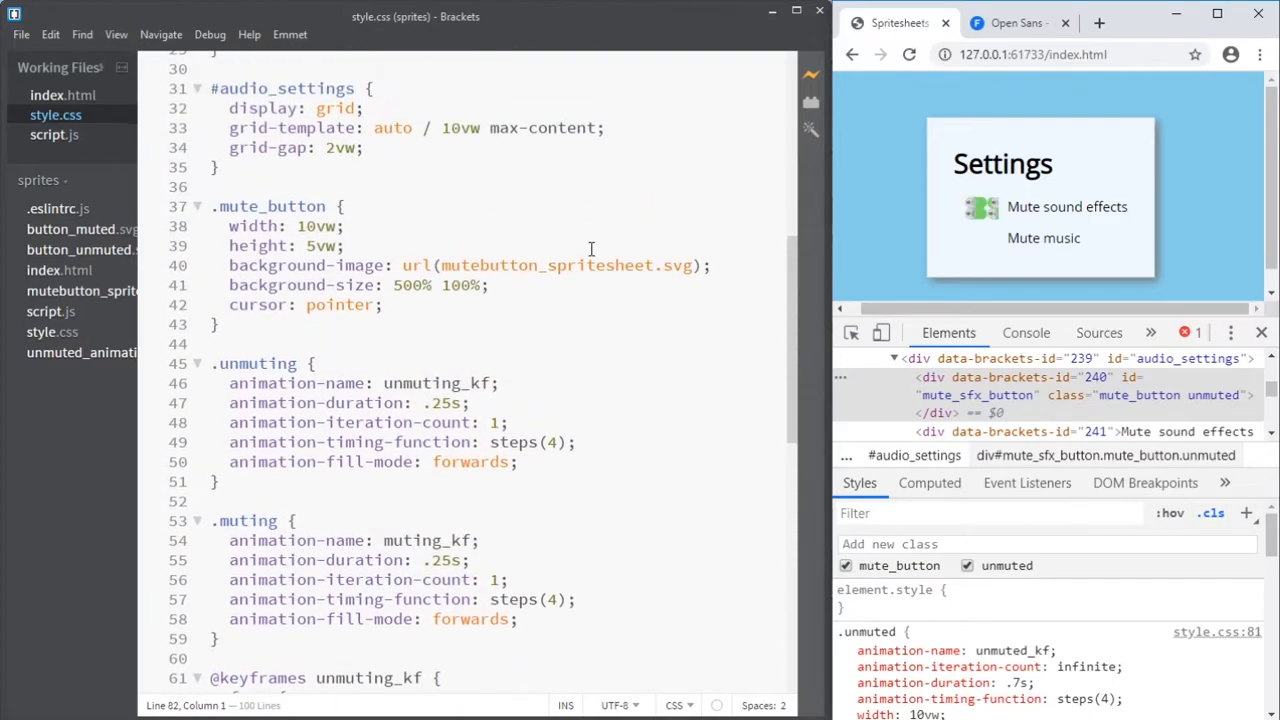
pyautogui.moveTo(451, 287); pyautogui.dragTo(445, 287)
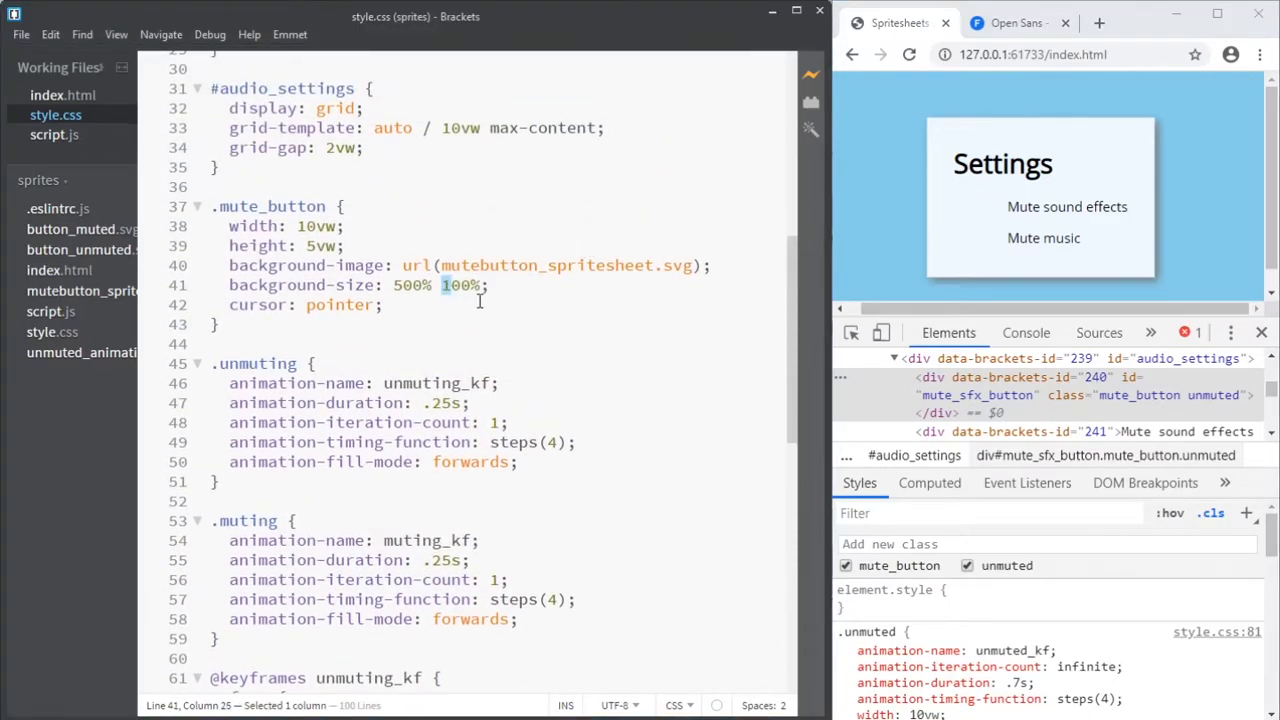
pyautogui.write('2')
pyautogui.hotkey('ctrl', 's')
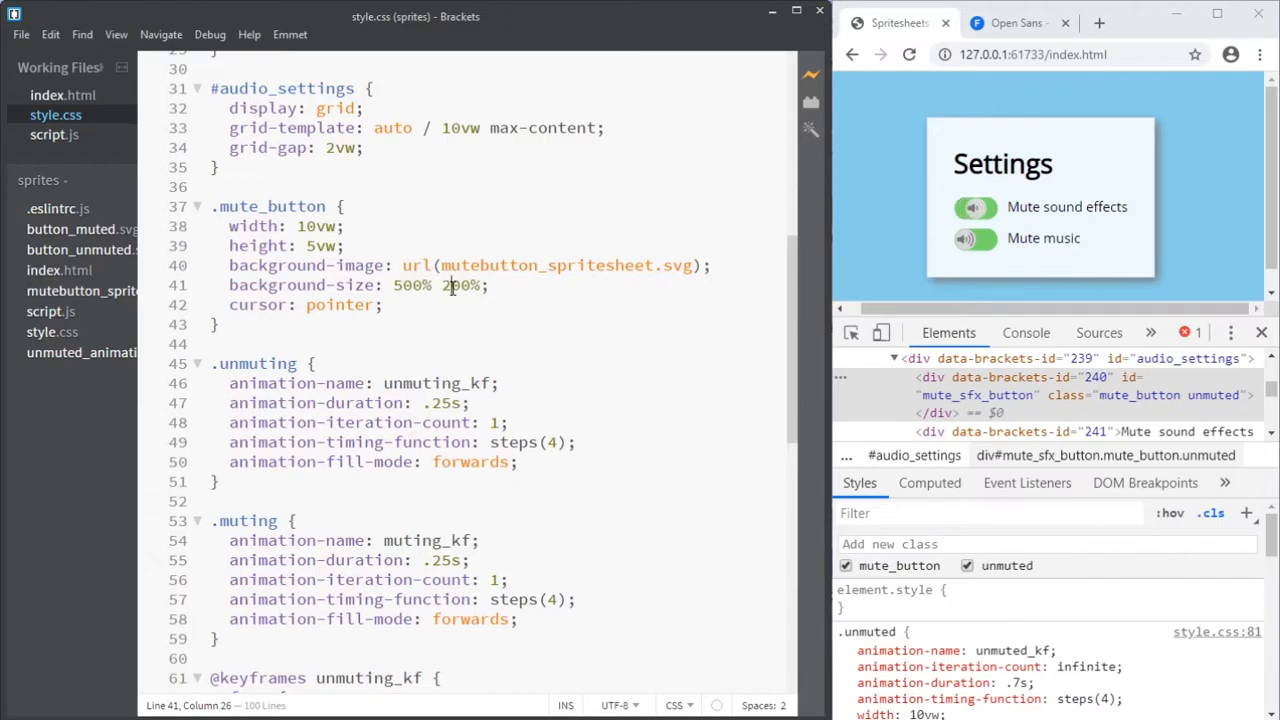
pyautogui.hotkey('alt', 'Tab')
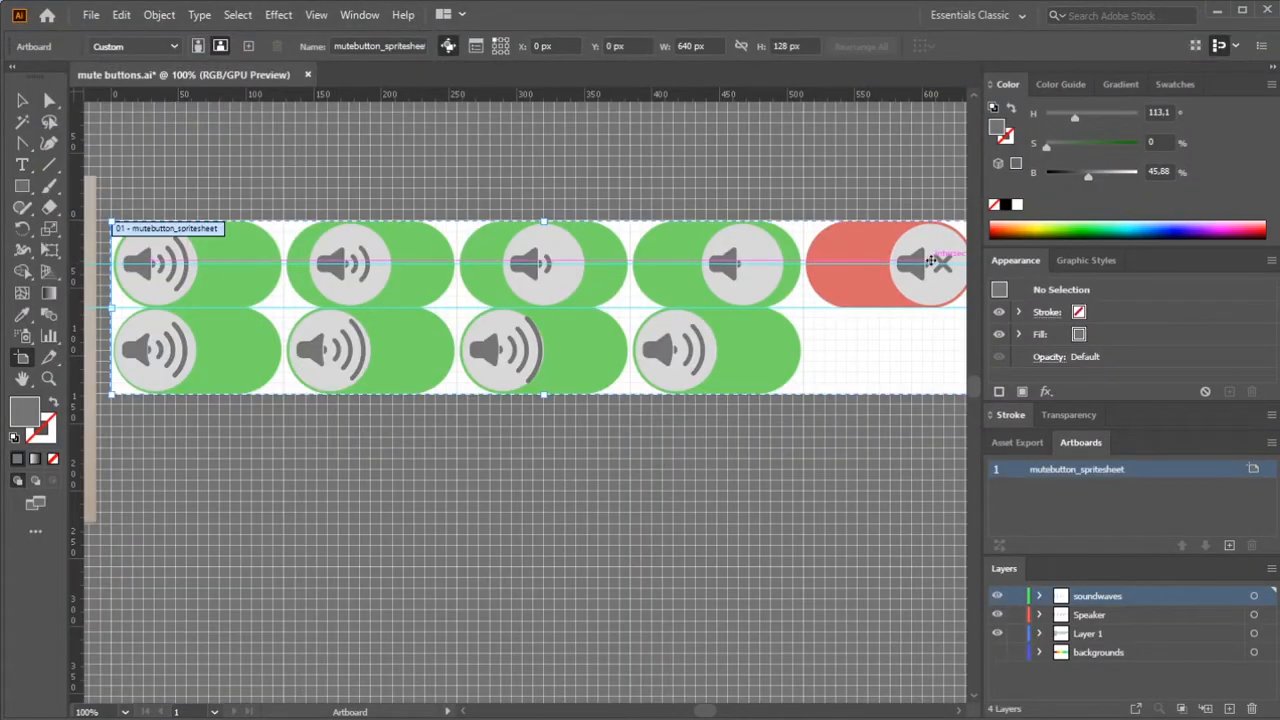
pyautogui.click(1215, 14)
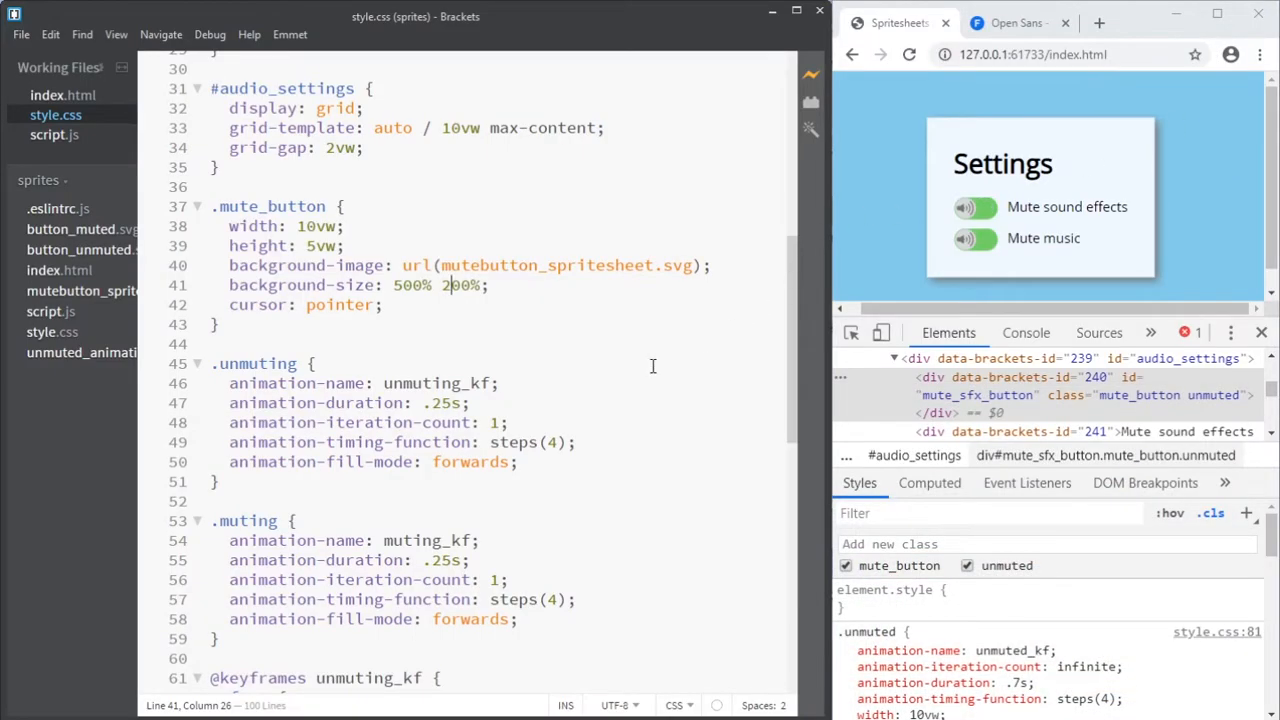
# - Set the background-position in the "to" block of the unmuted_kf keyframes to -400% -100%
pyautogui.scroll(-9, 654, 363)
pyautogui.scroll(-3, 540, 570)
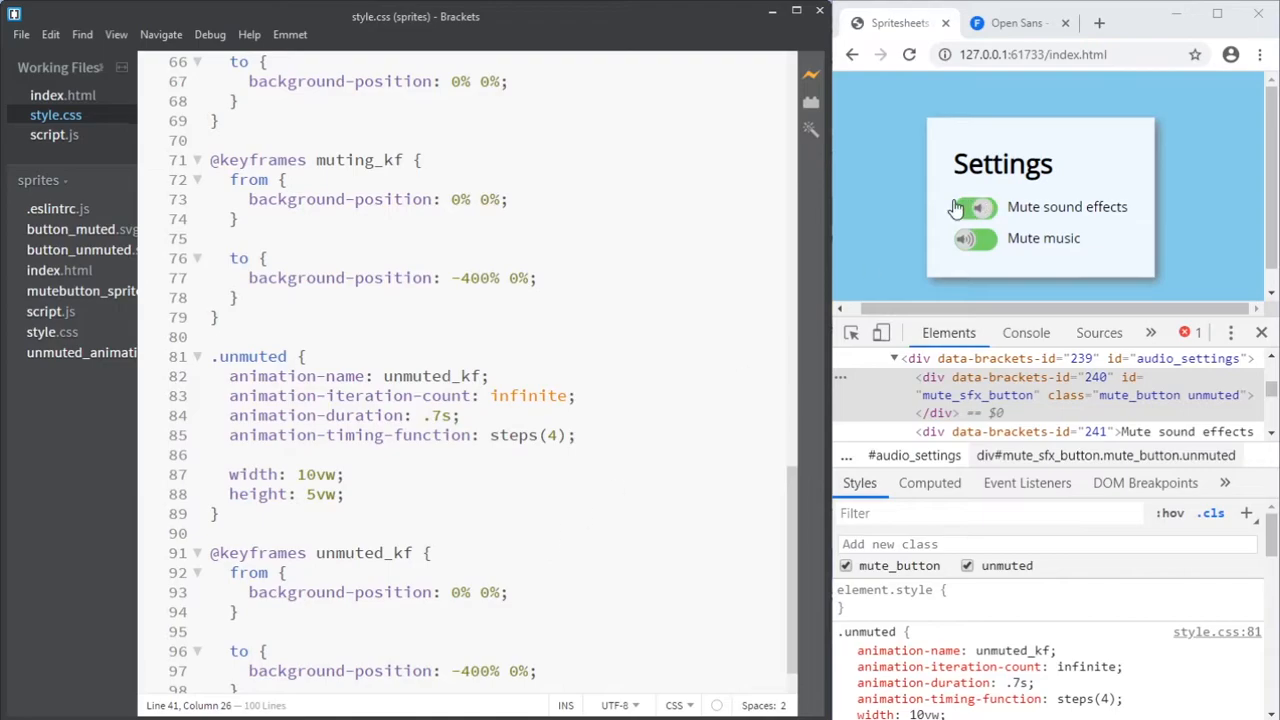
pyautogui.scroll(-1, 642, 502)
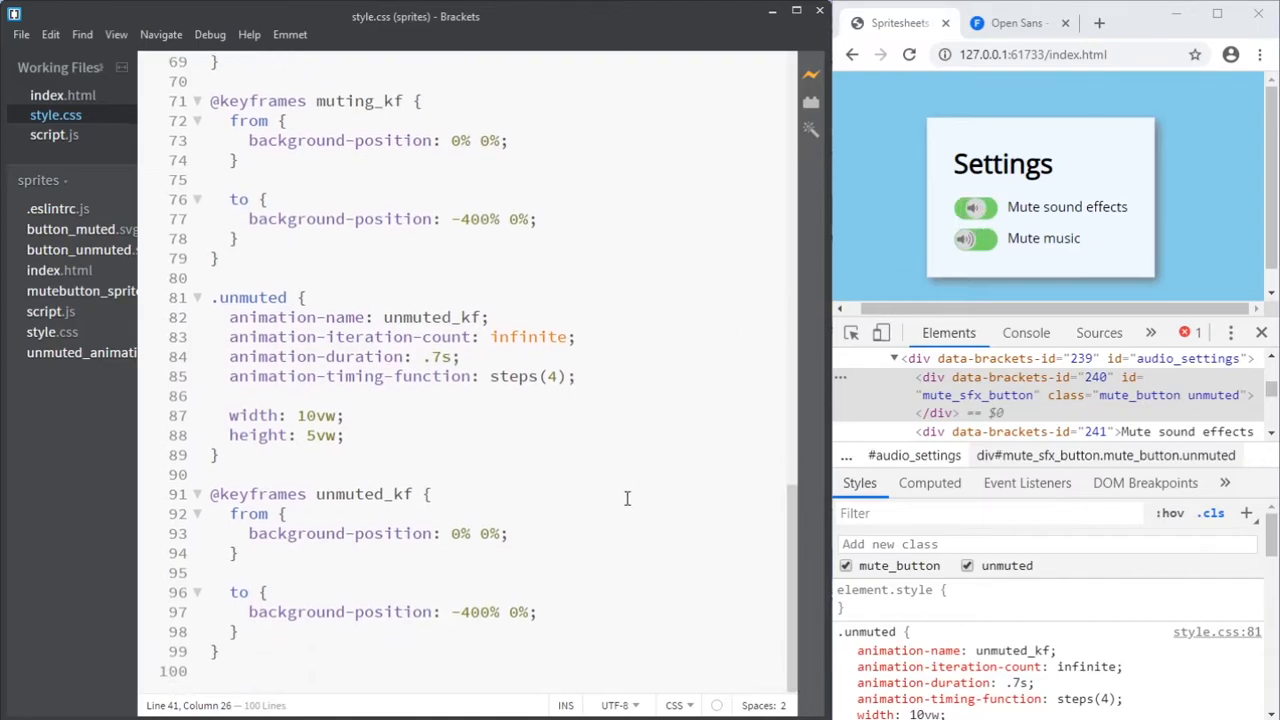
pyautogui.click(510, 612)
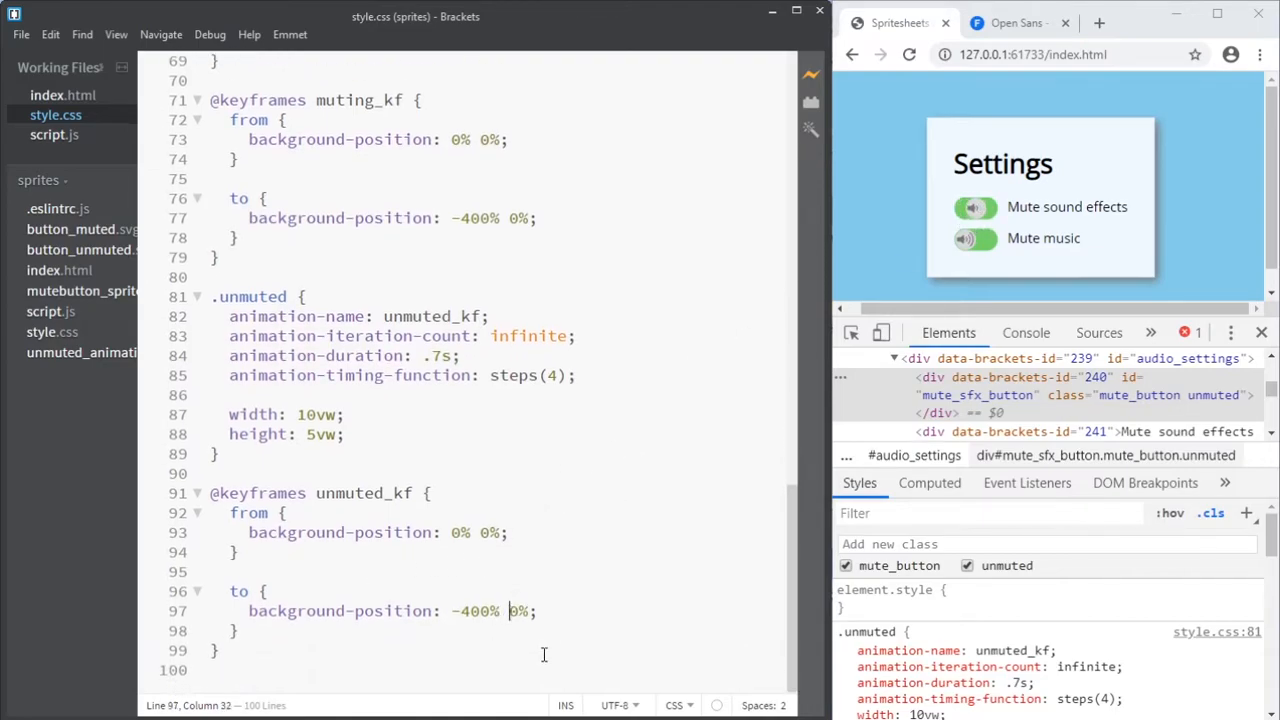
pyautogui.write('-10')
# - Set the background-position in the "from" block of the unmuted_kf keyframes to 0% -100% and save style.css
pyautogui.press('Up')
pyautogui.press('Up')
pyautogui.press('Up')
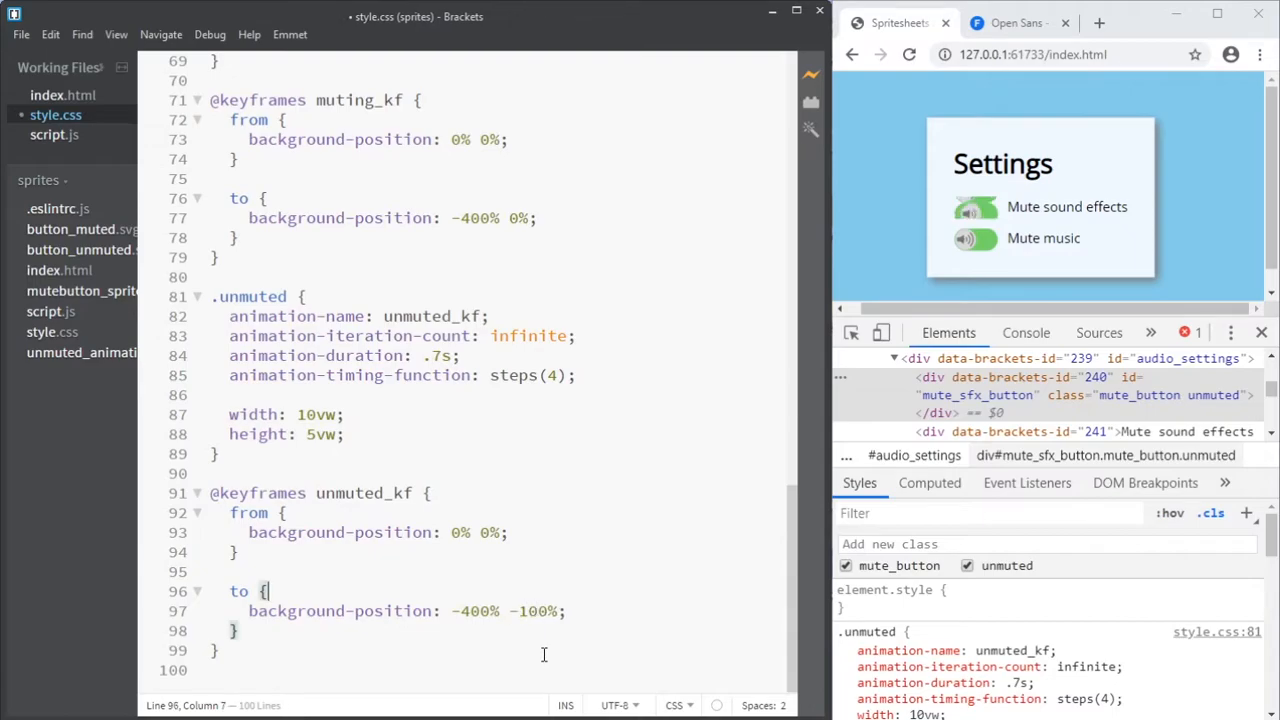
pyautogui.press('Up')
pyautogui.press('End')
pyautogui.press('Left')
pyautogui.press('Left')
pyautogui.press('Left')
pyautogui.write('-')
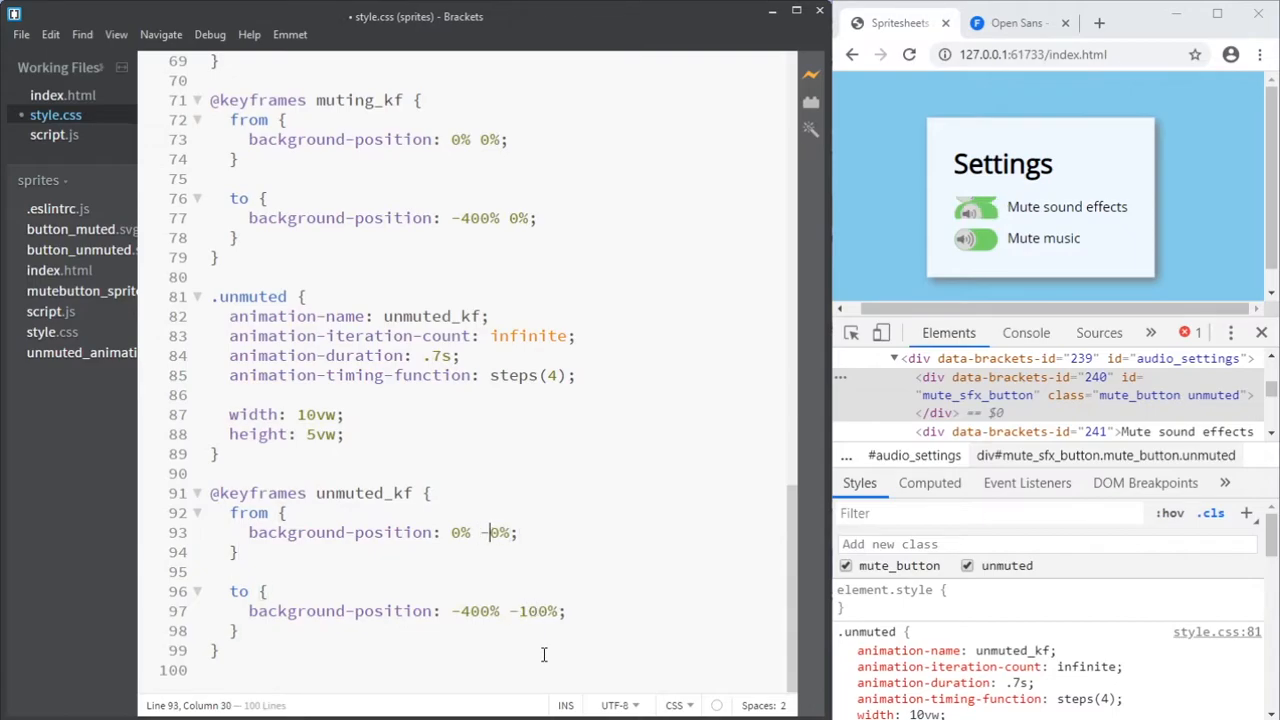
pyautogui.write('10')
pyautogui.hotkey('ctrl', 's')
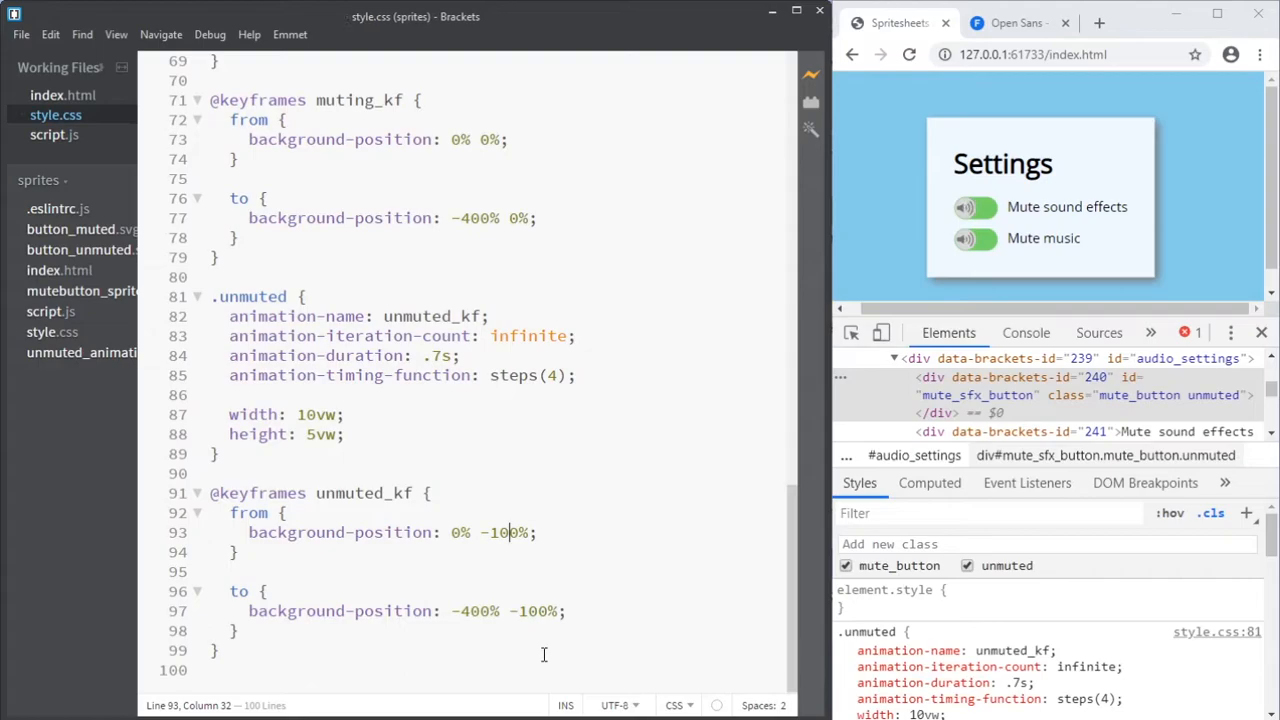
# - Test the Mute sound effects button on the page, and review the .mute_button background-size and the keyframes' background positions in style.css
pyautogui.click(963, 217)
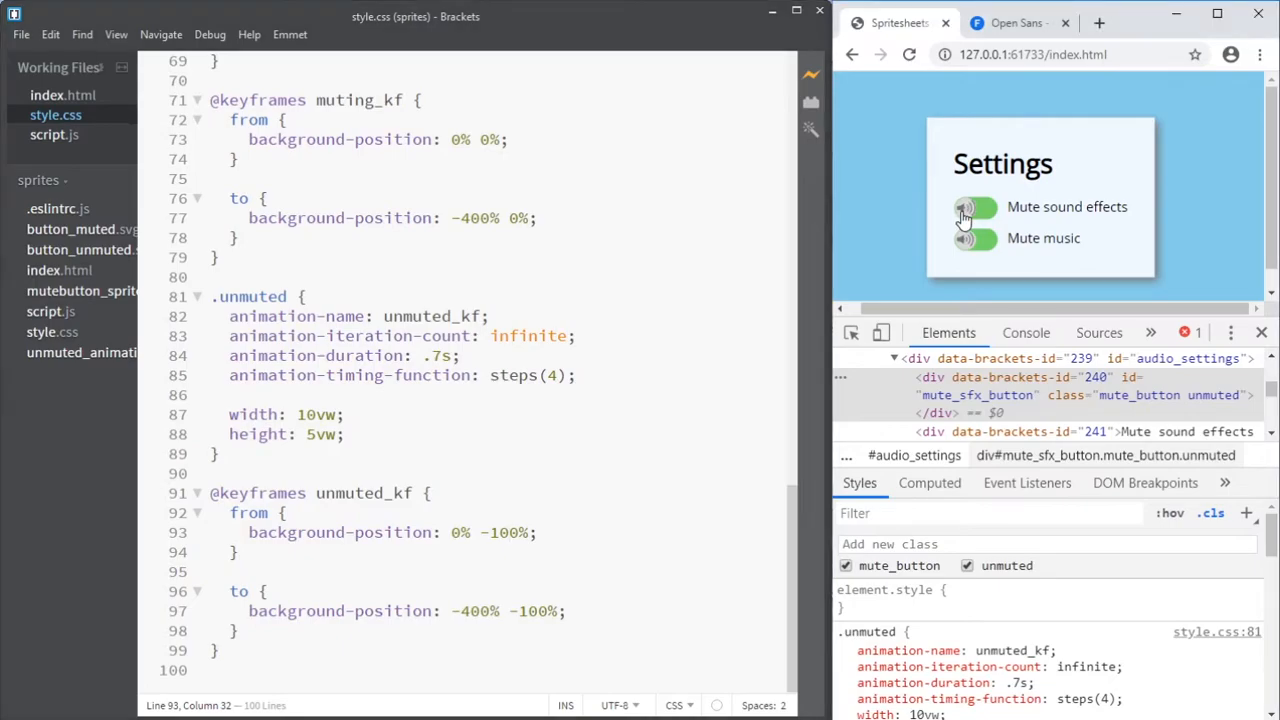
pyautogui.click(963, 217)
pyautogui.moveTo(510, 612); pyautogui.dragTo(572, 613)
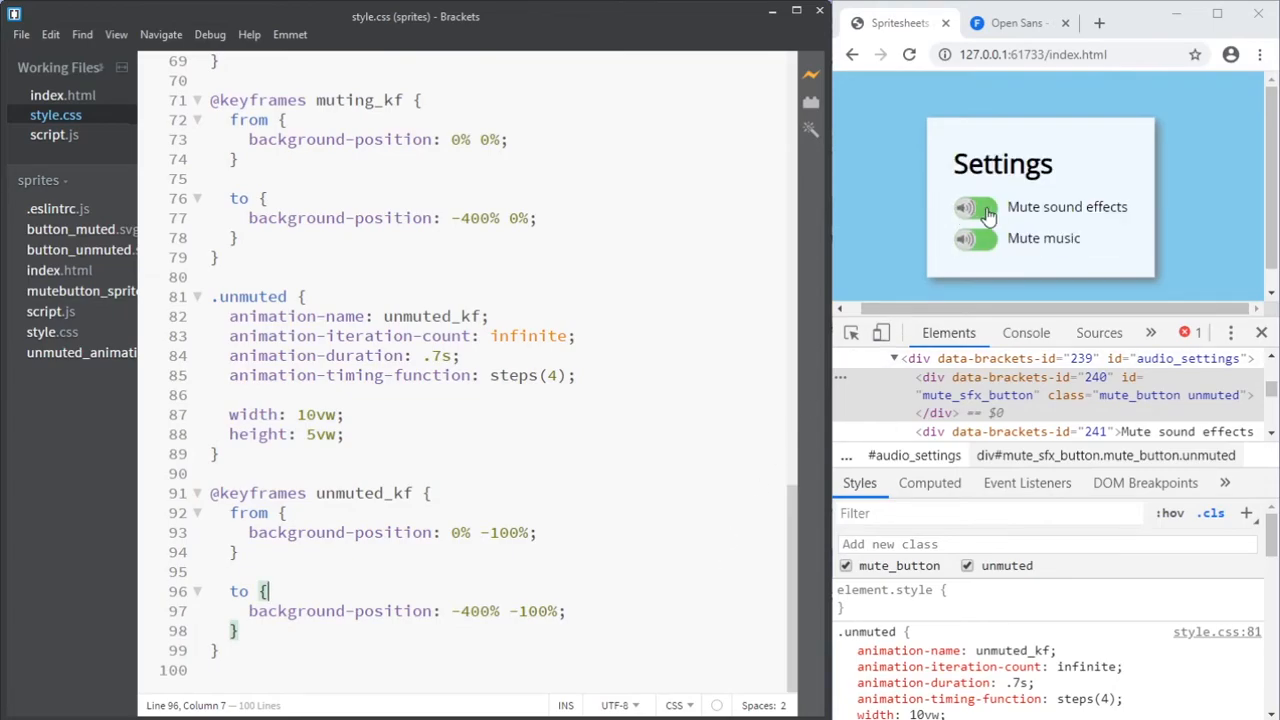
pyautogui.scroll(8, 724, 505)
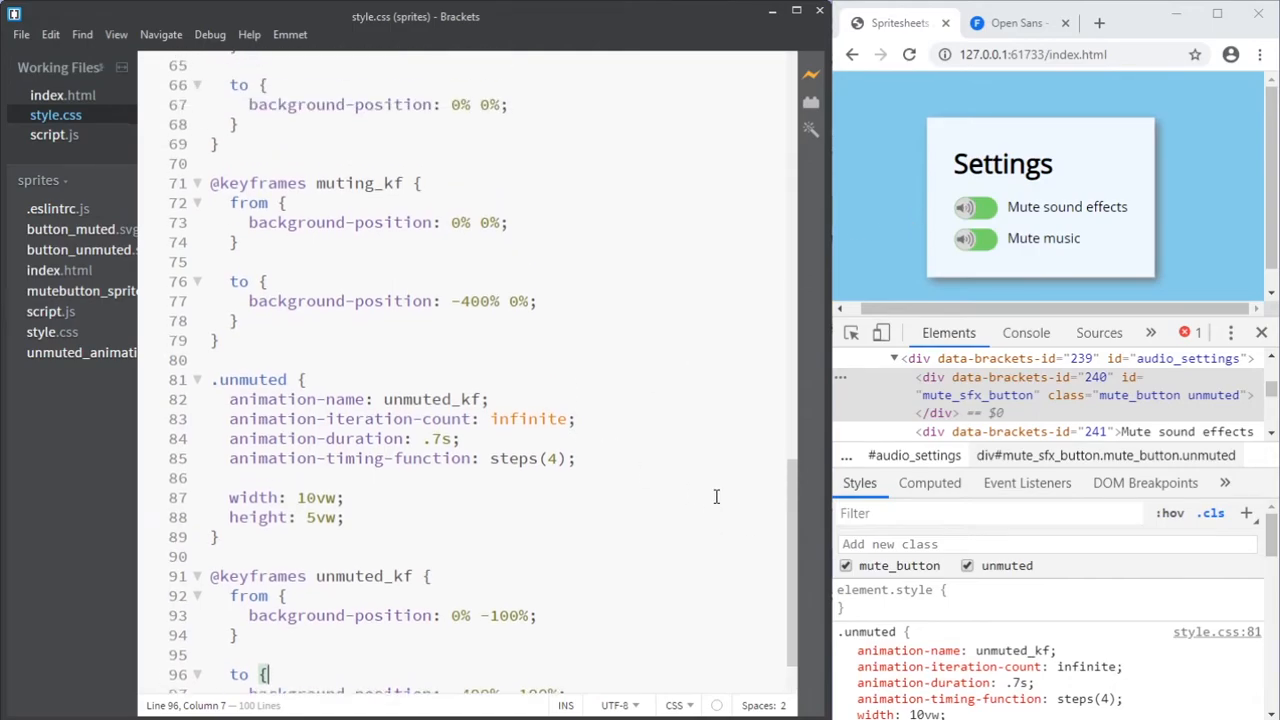
pyautogui.scroll(1, 716, 497)
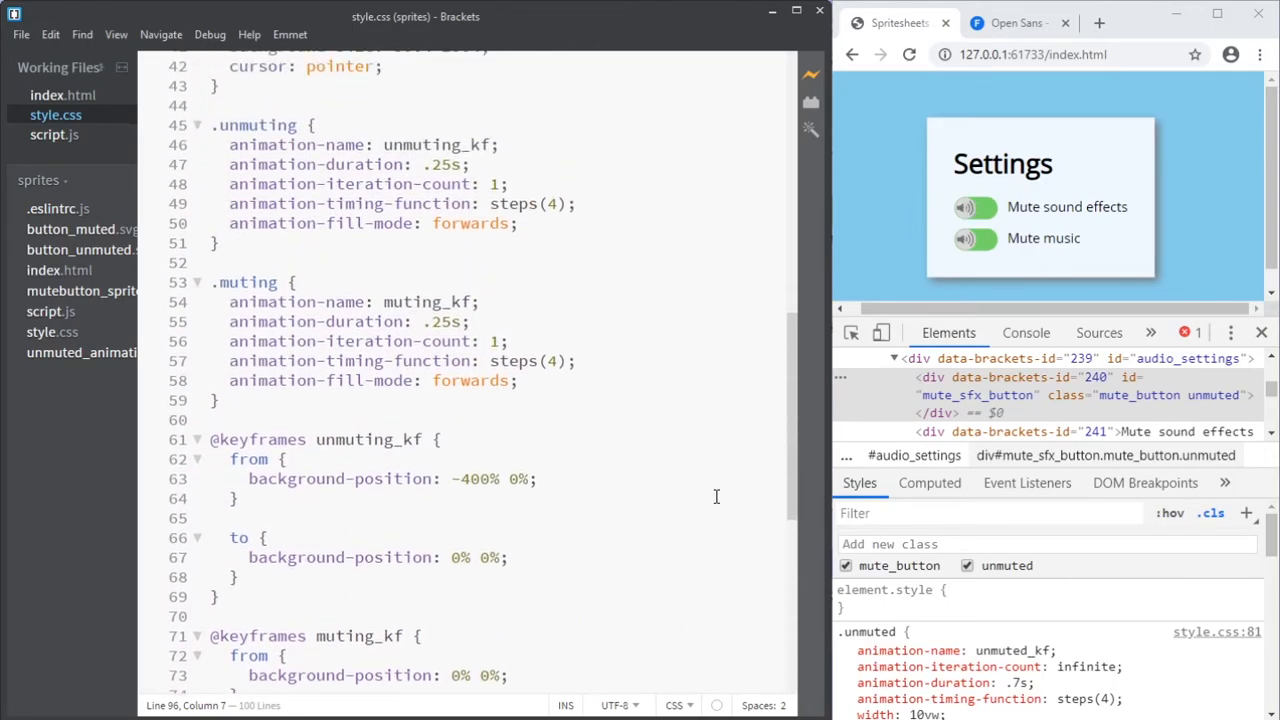
pyautogui.scroll(3, 716, 497)
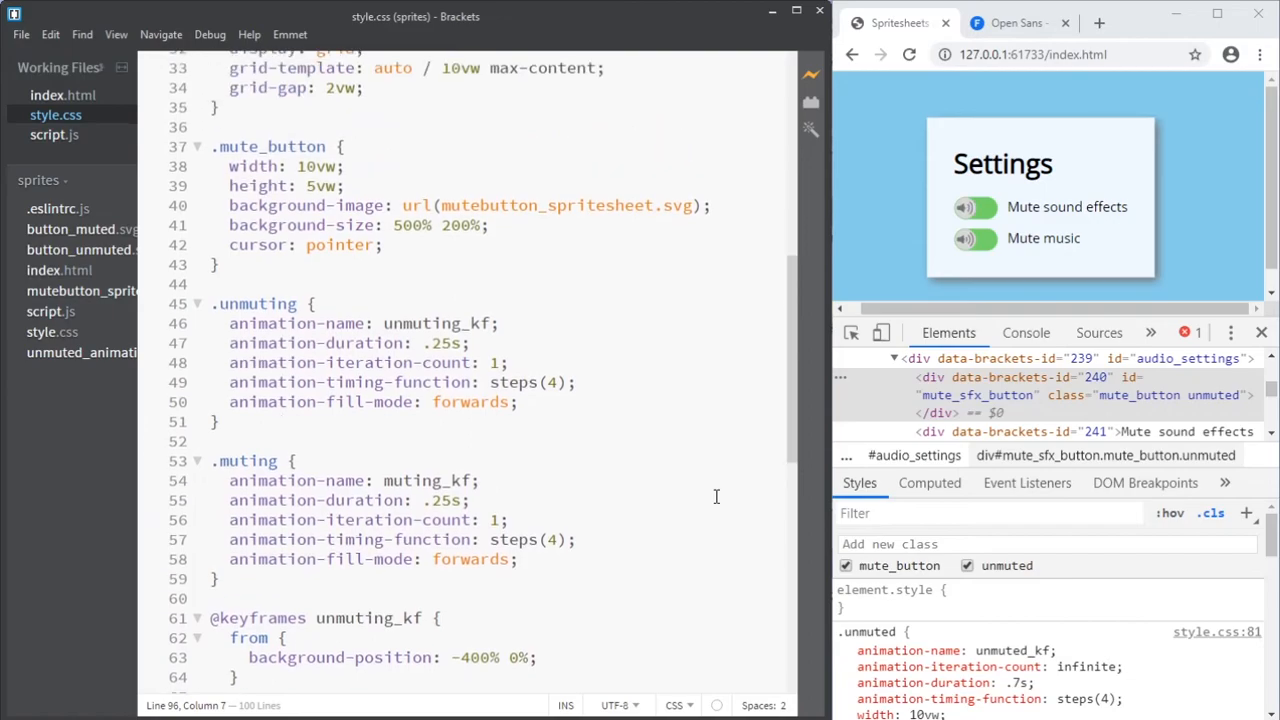
pyautogui.moveTo(226, 225); pyautogui.dragTo(646, 227)
pyautogui.click(394, 226)
pyautogui.scroll(-5, 667, 318)
pyautogui.scroll(-1, 667, 320)
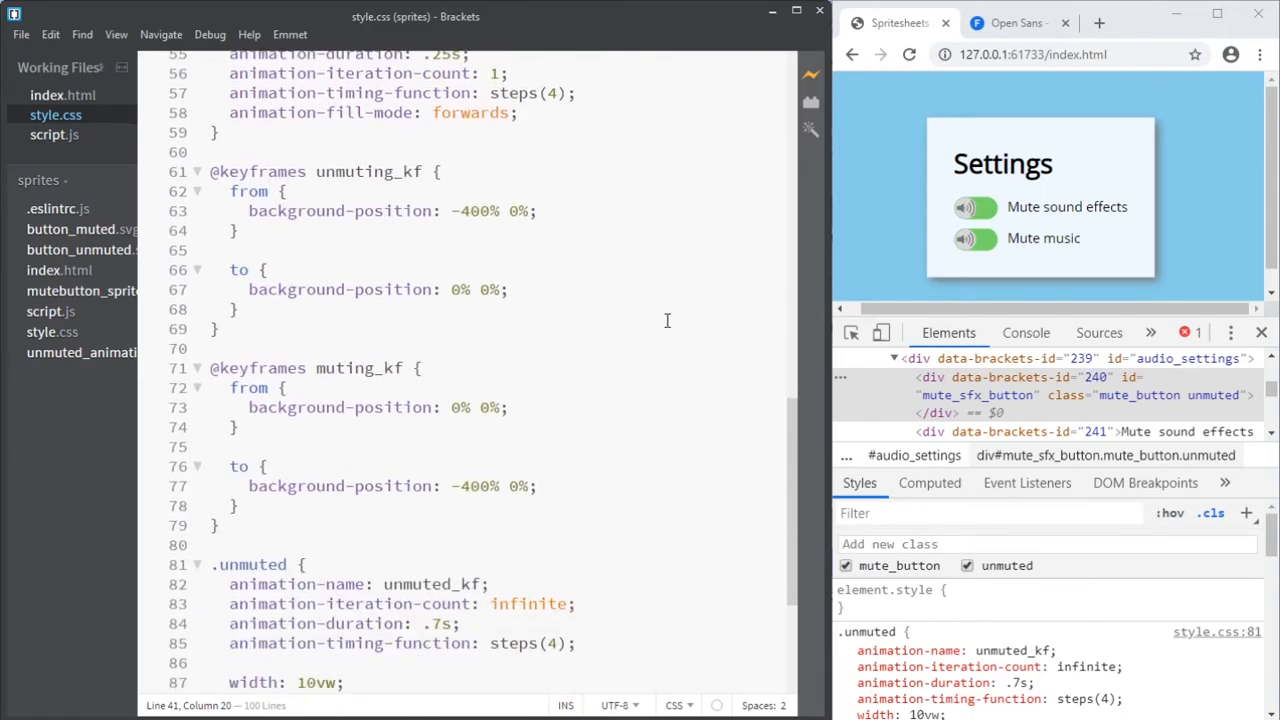
pyautogui.scroll(-4, 660, 344)
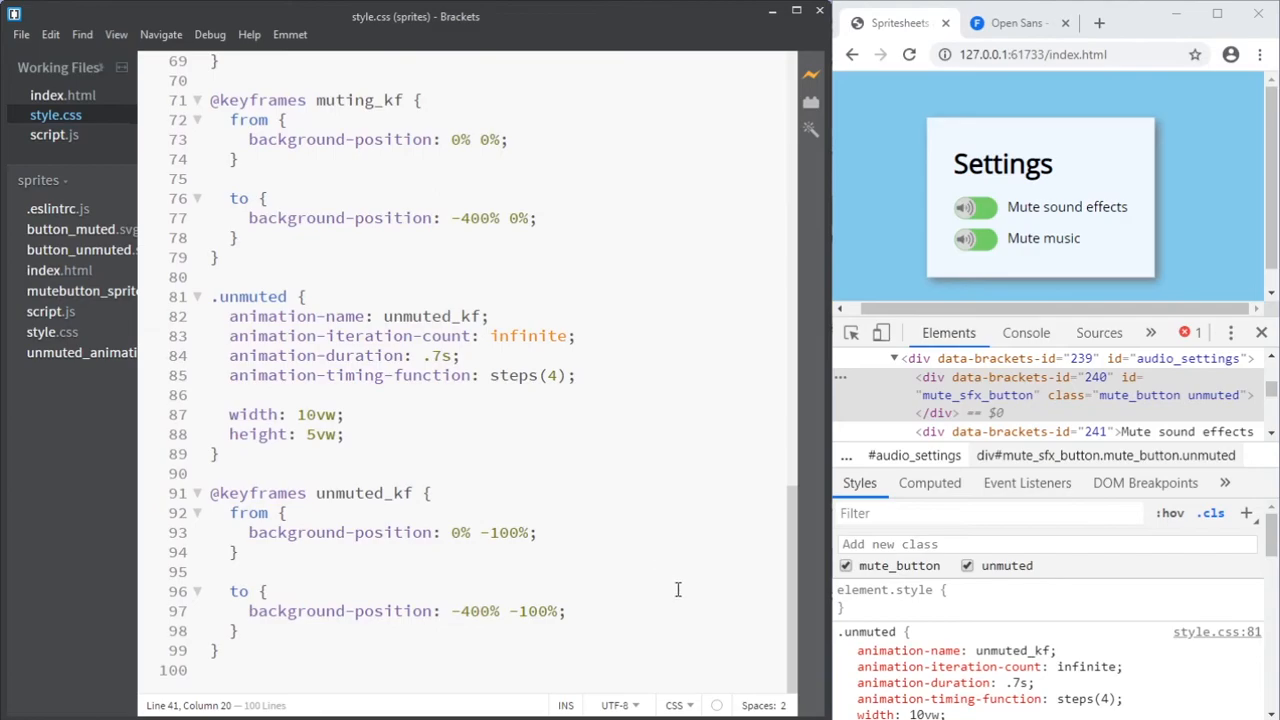